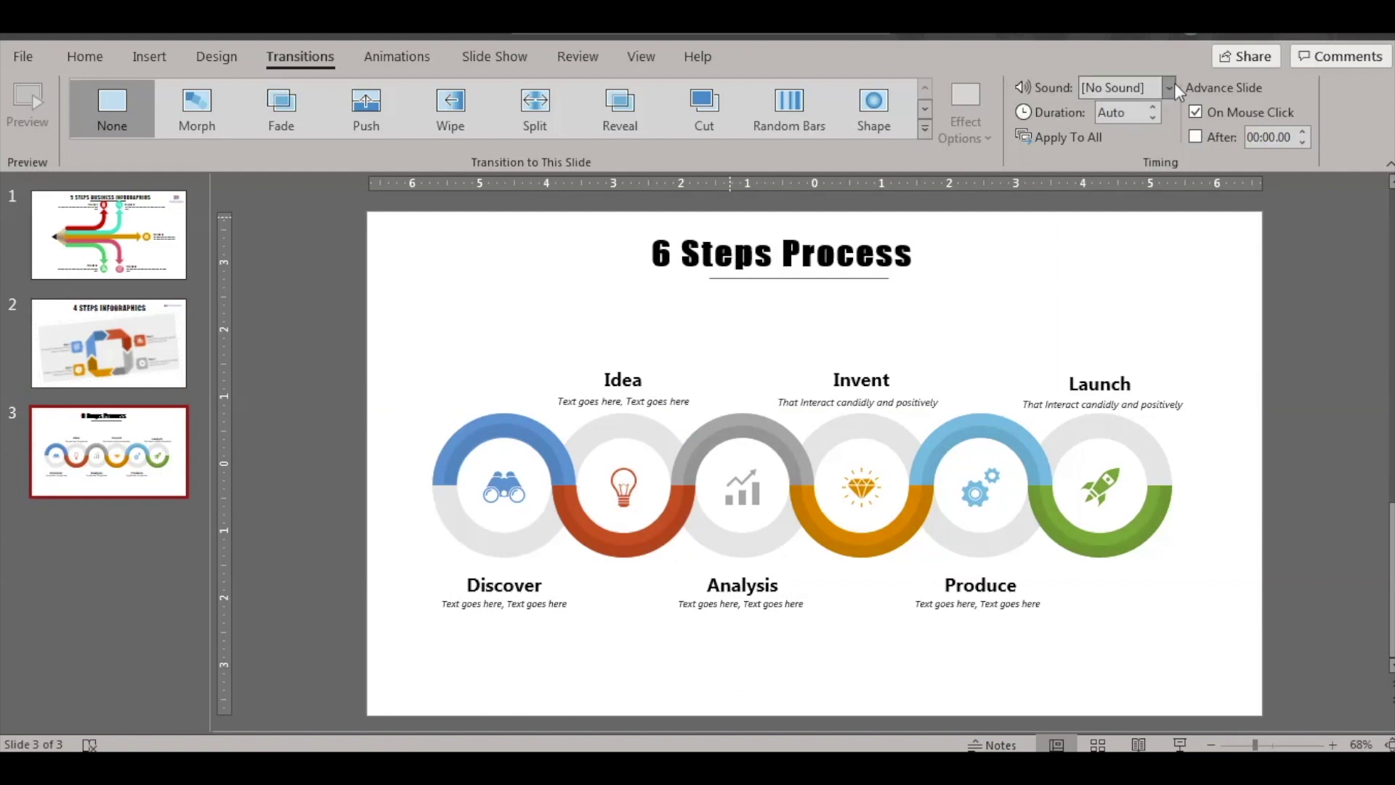
click(1172, 86)
Check the transition sounds list, then look through slides 1–3 and end on slide 1
click(108, 226)
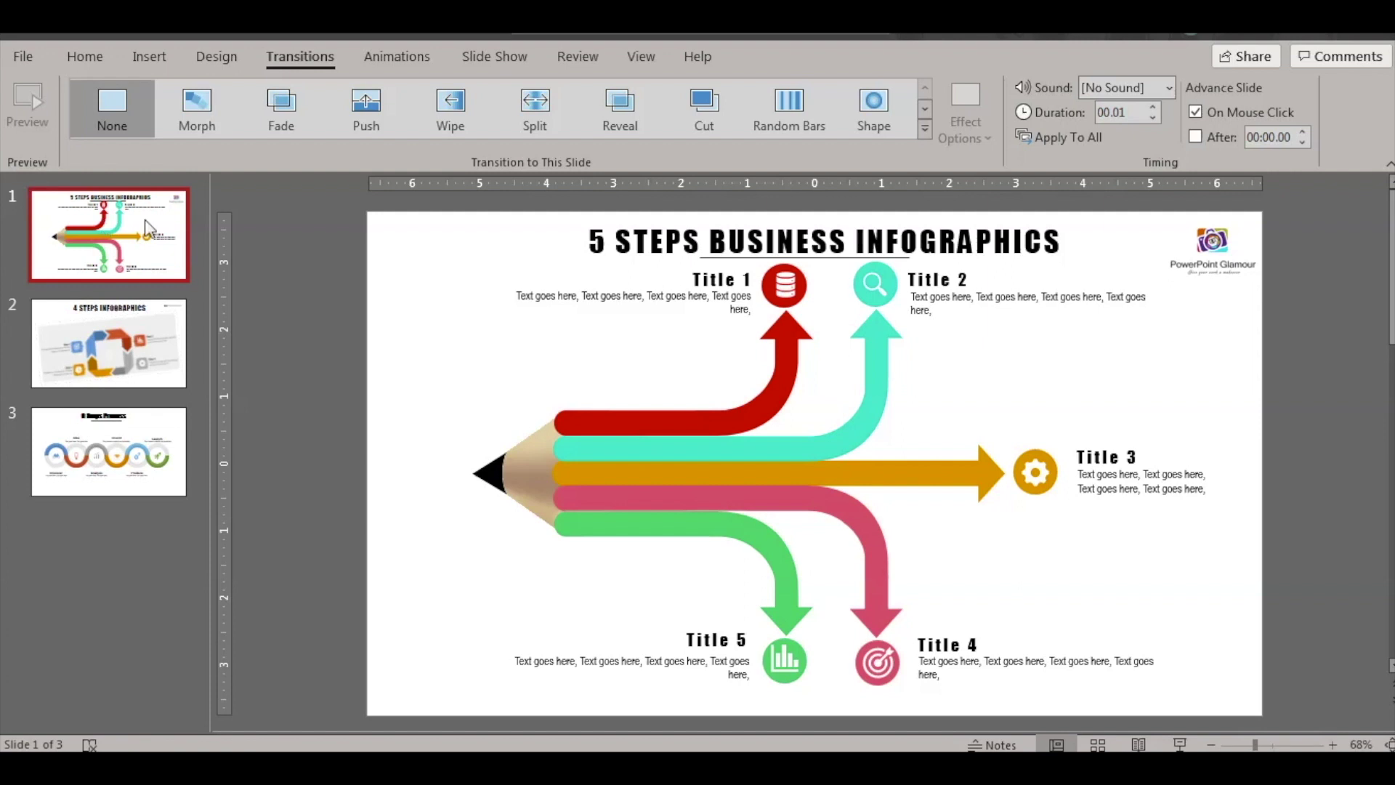
click(93, 346)
click(106, 445)
click(115, 343)
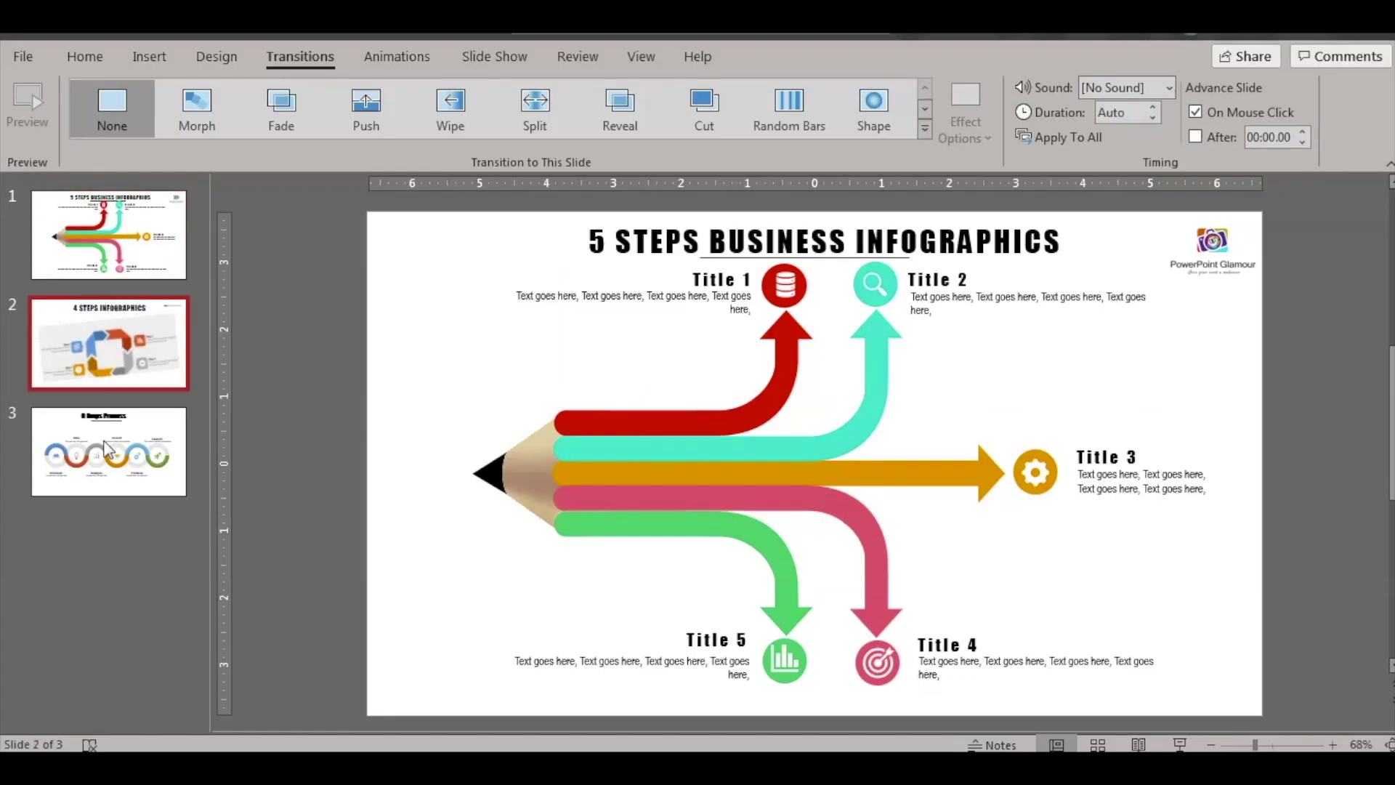
click(106, 465)
key(Home)
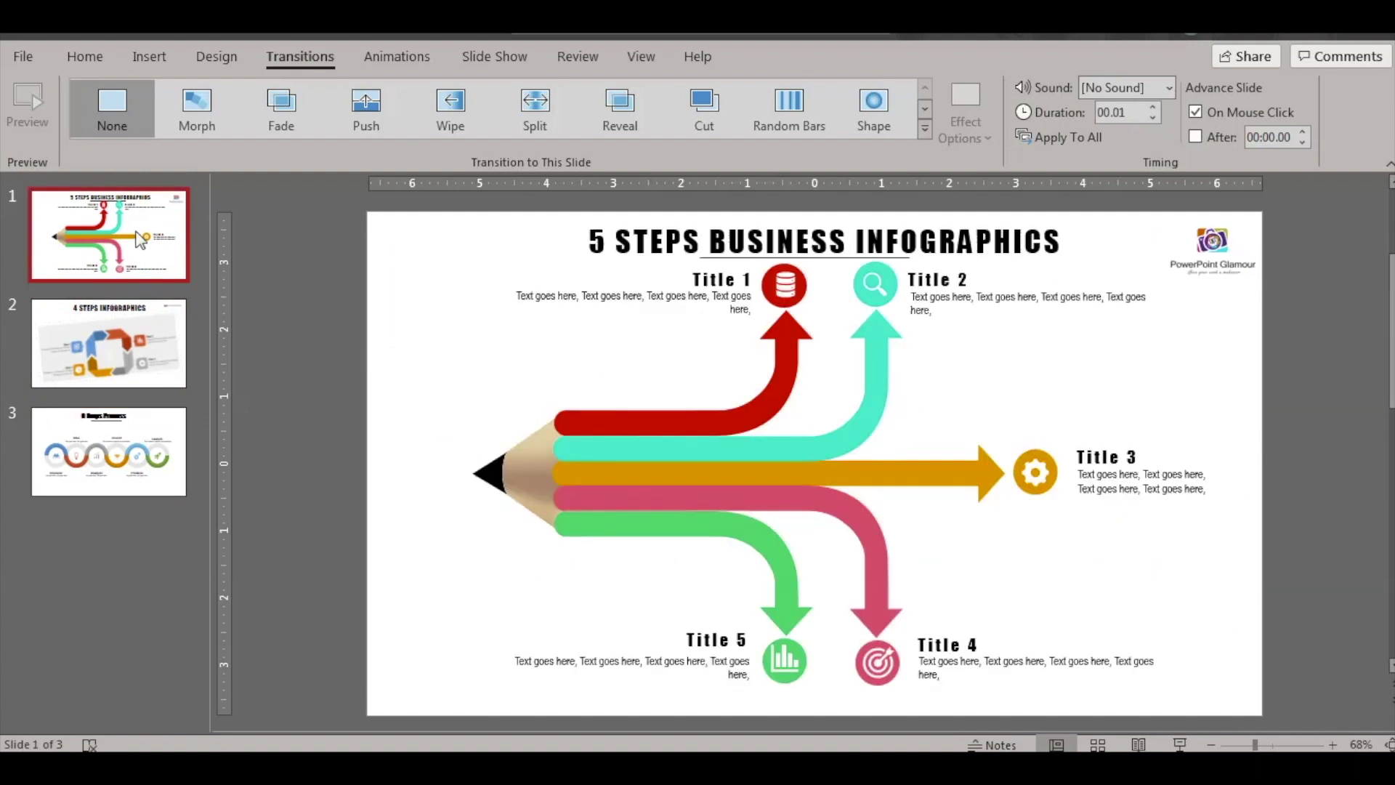
click(103, 353)
key(Down)
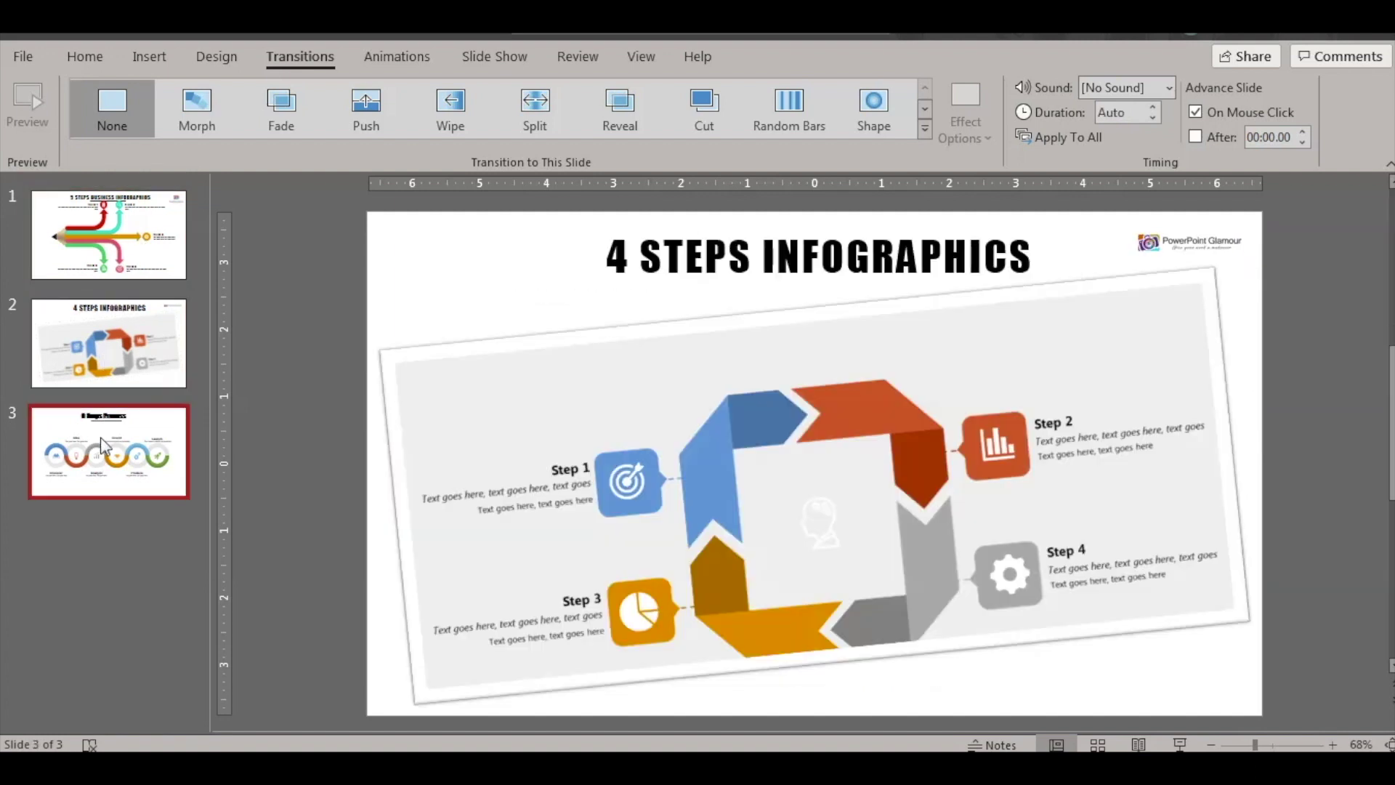
click(121, 242)
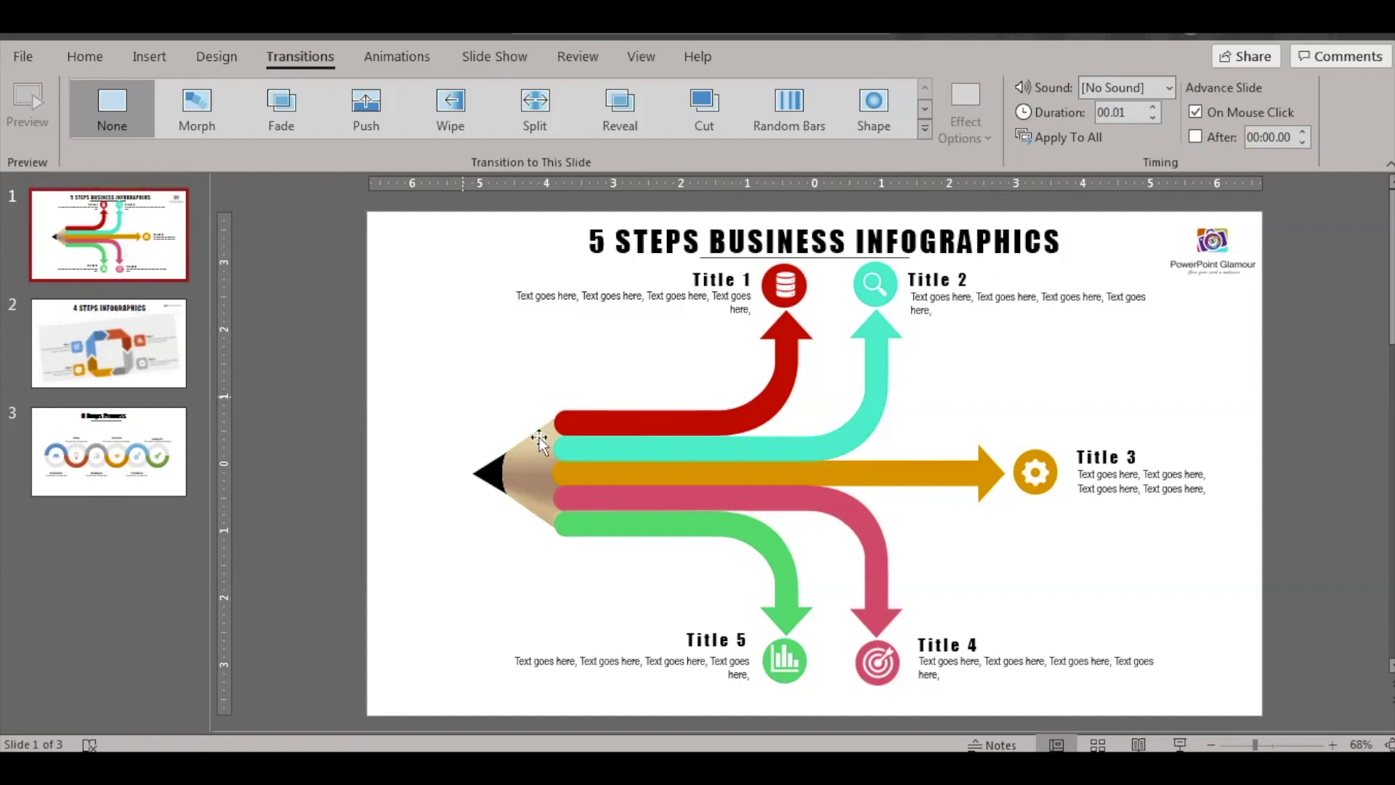
Play the three-slide deck full screen, advancing through 4 Steps Infographics to 6 Steps Process
click(1182, 746)
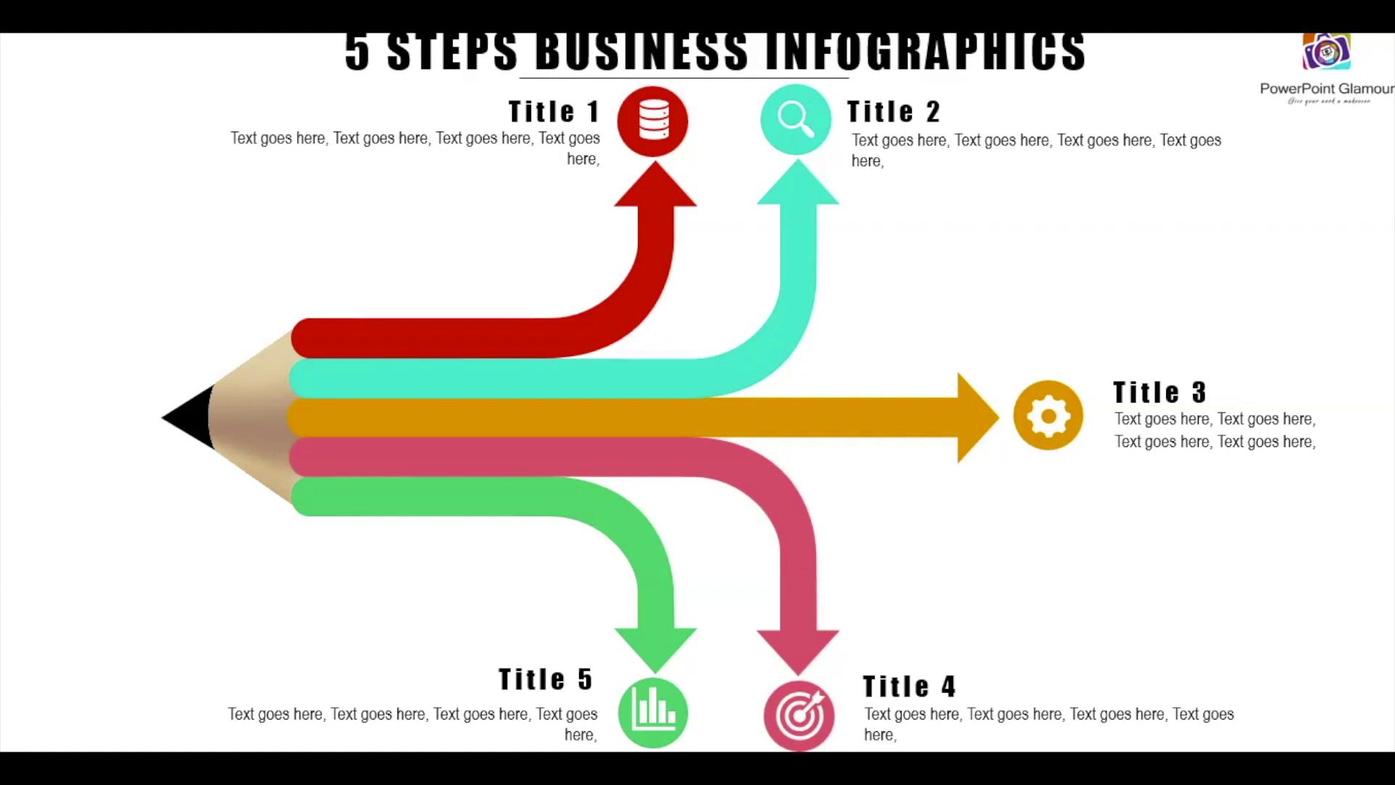
key(Right)
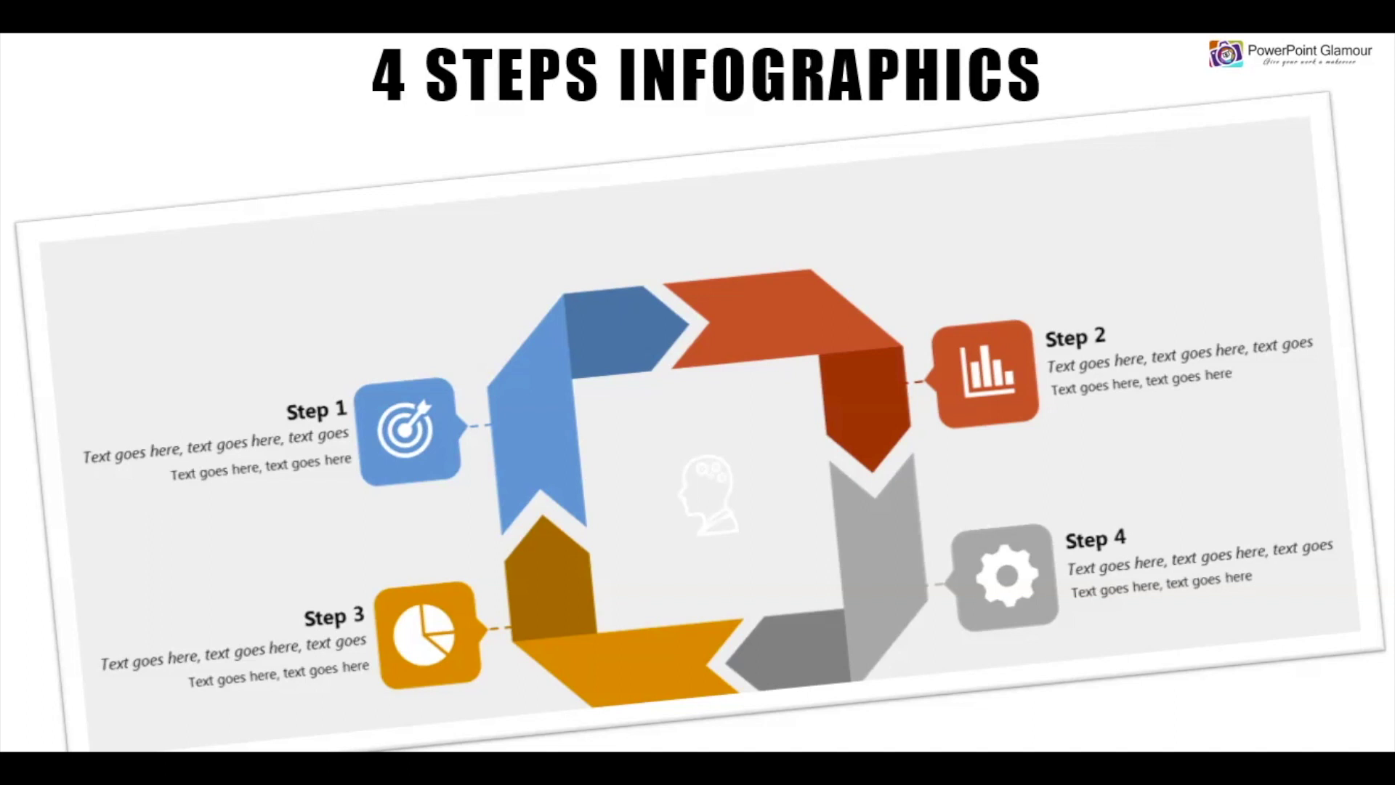
key(Right)
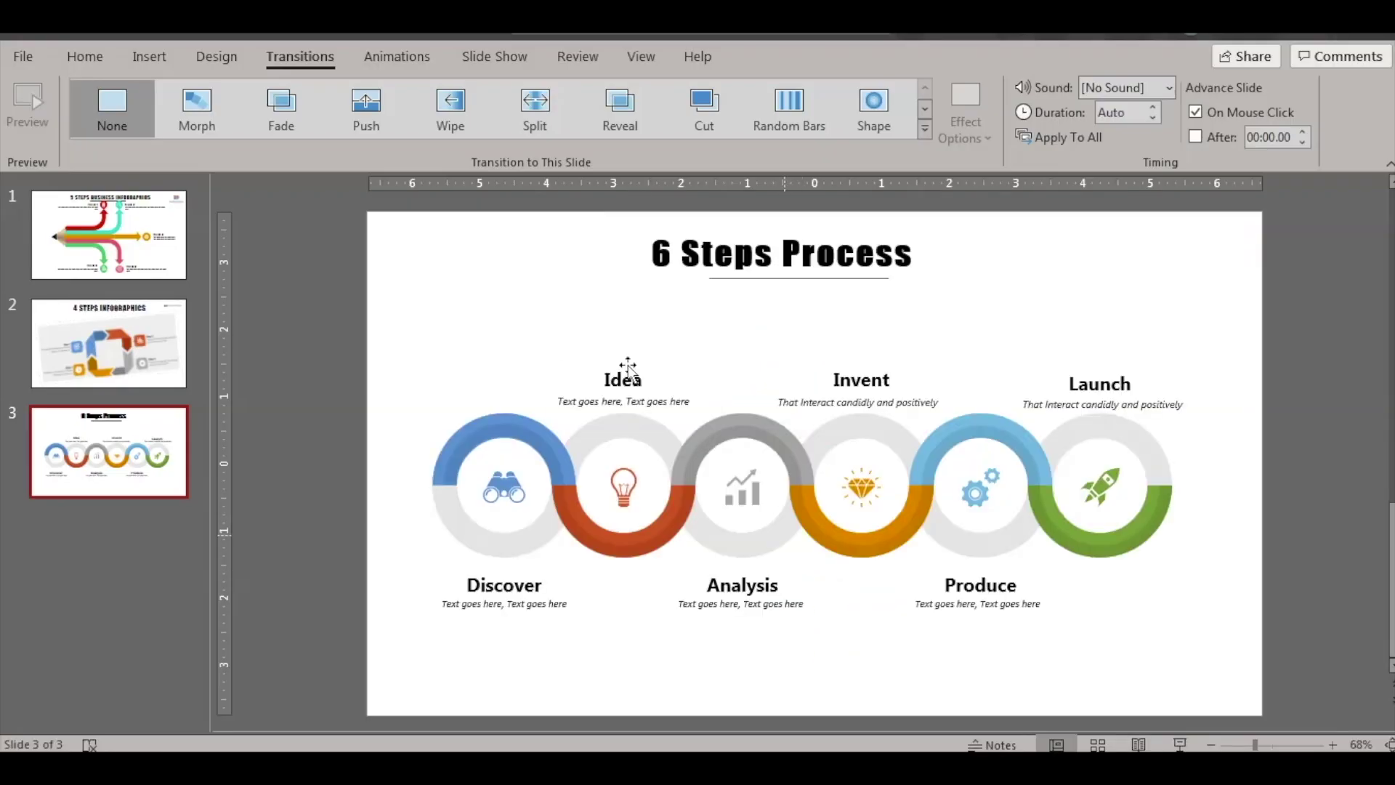
Show slide 1 and browse the full transition gallery, leaving the transition at None
click(115, 244)
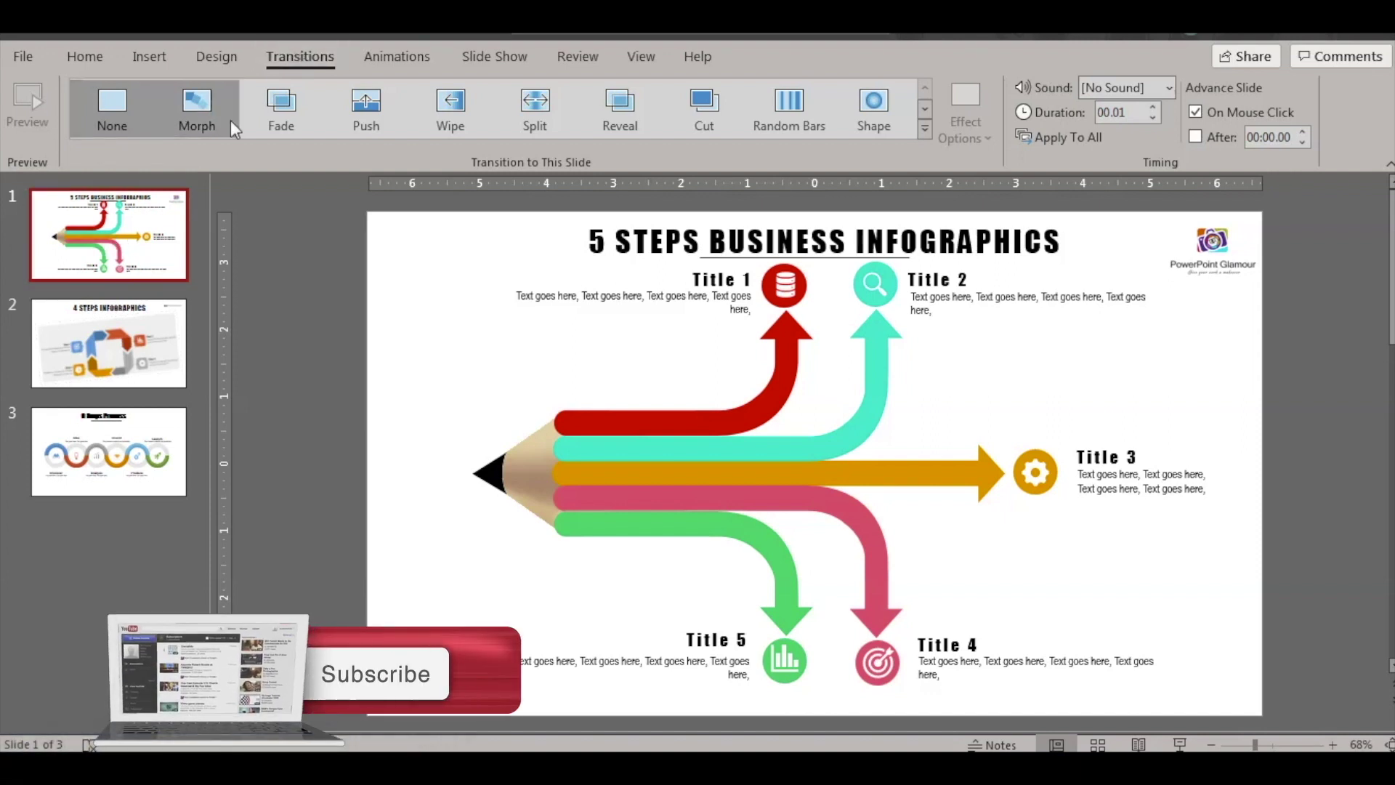
click(930, 132)
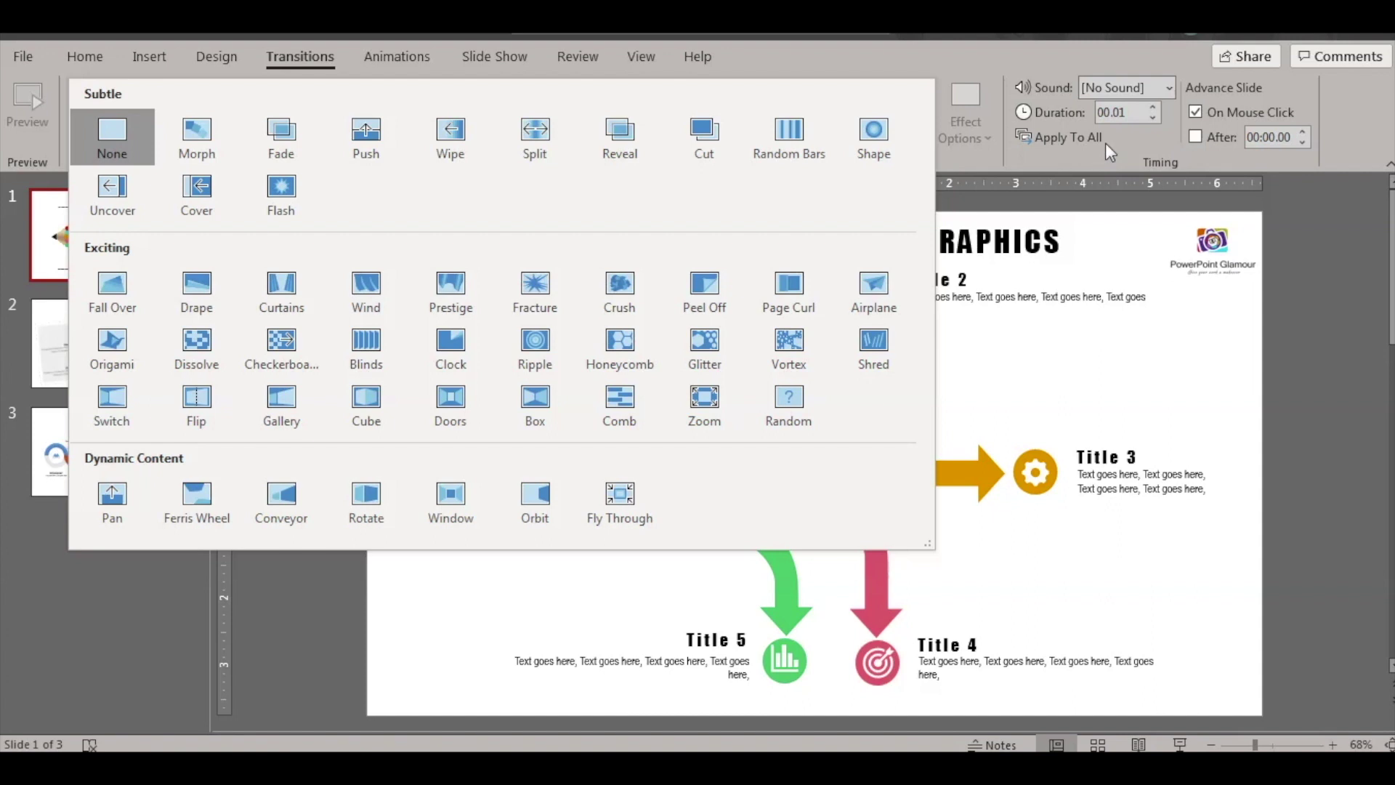
click(1129, 142)
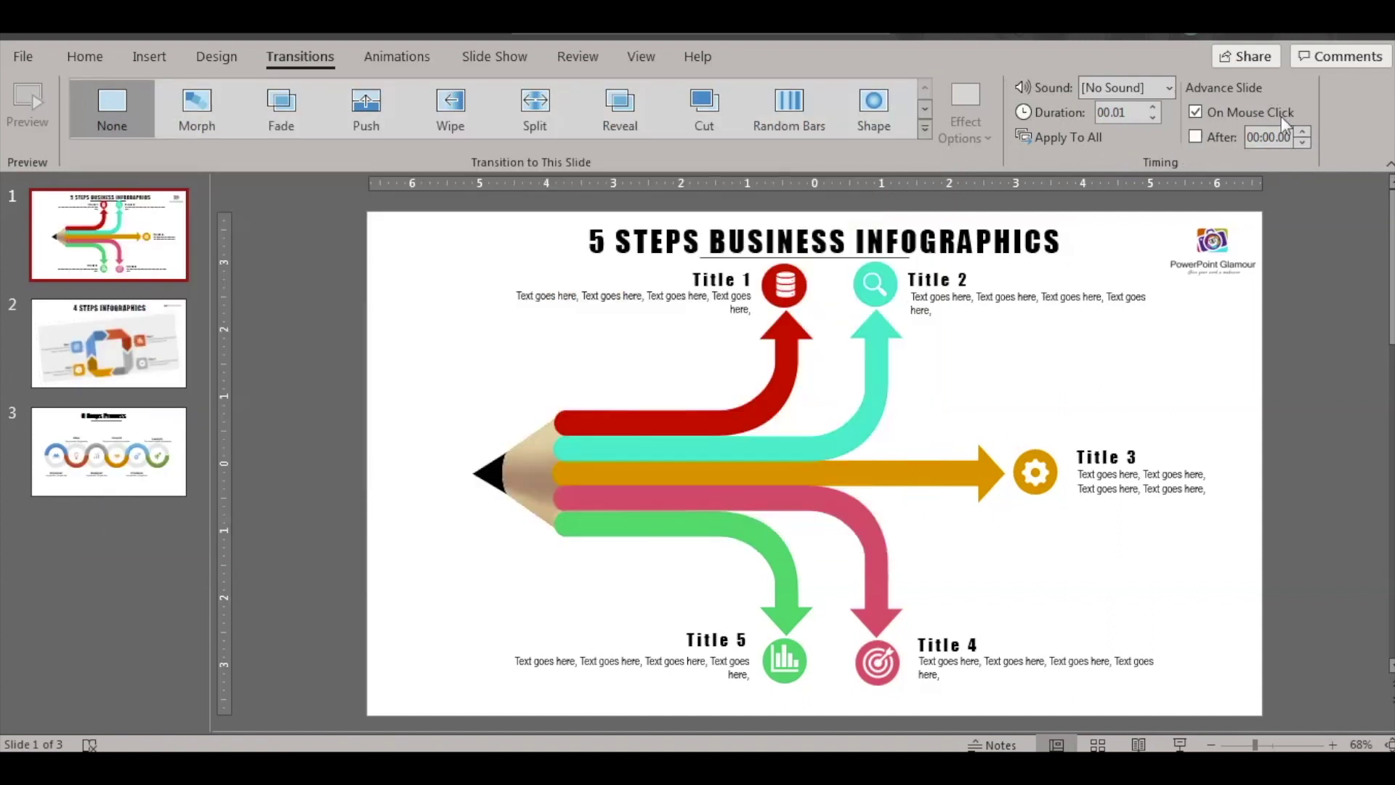
Set slide 1's After timing to 00:02.00, turn After back off, and expand the transition gallery
click(1197, 135)
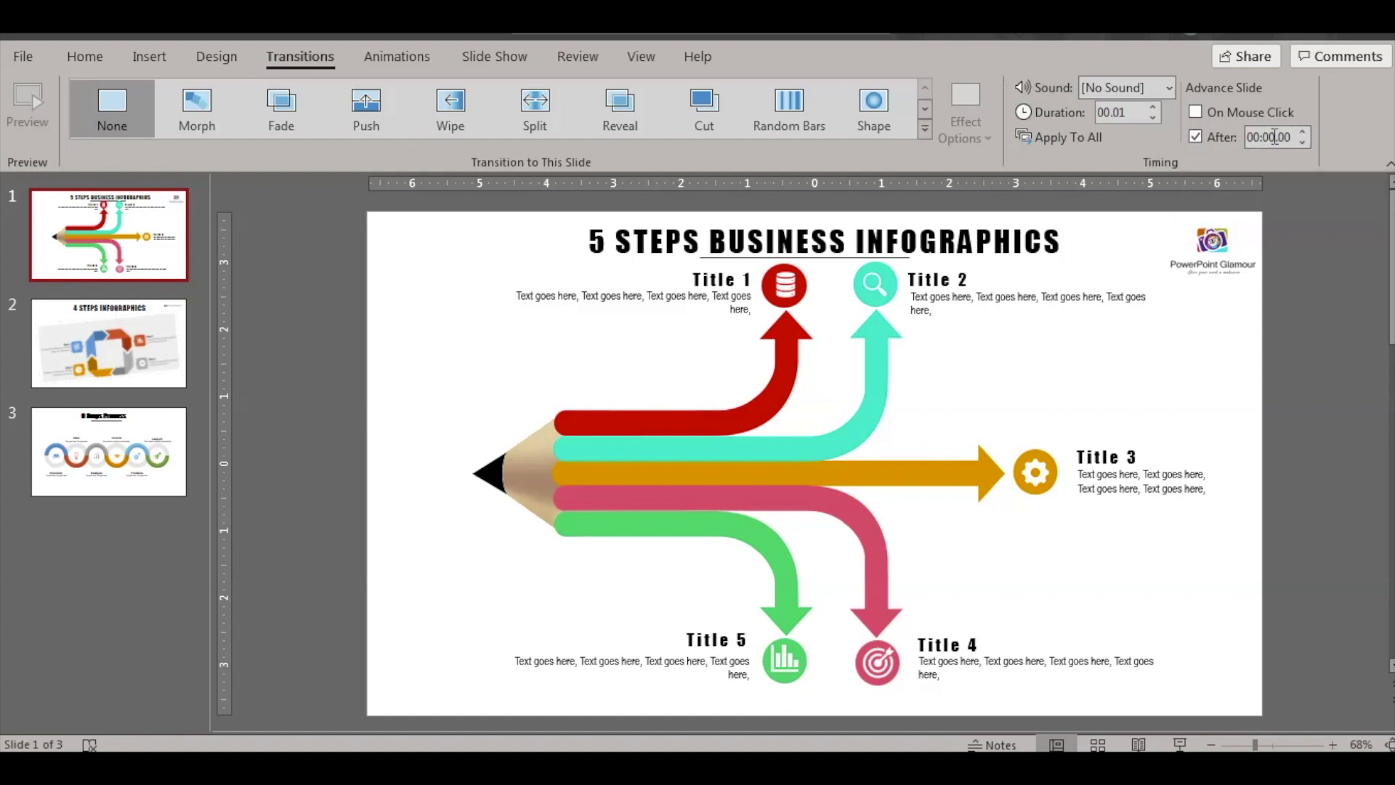
click(1304, 133)
click(1304, 131)
click(1197, 137)
click(926, 131)
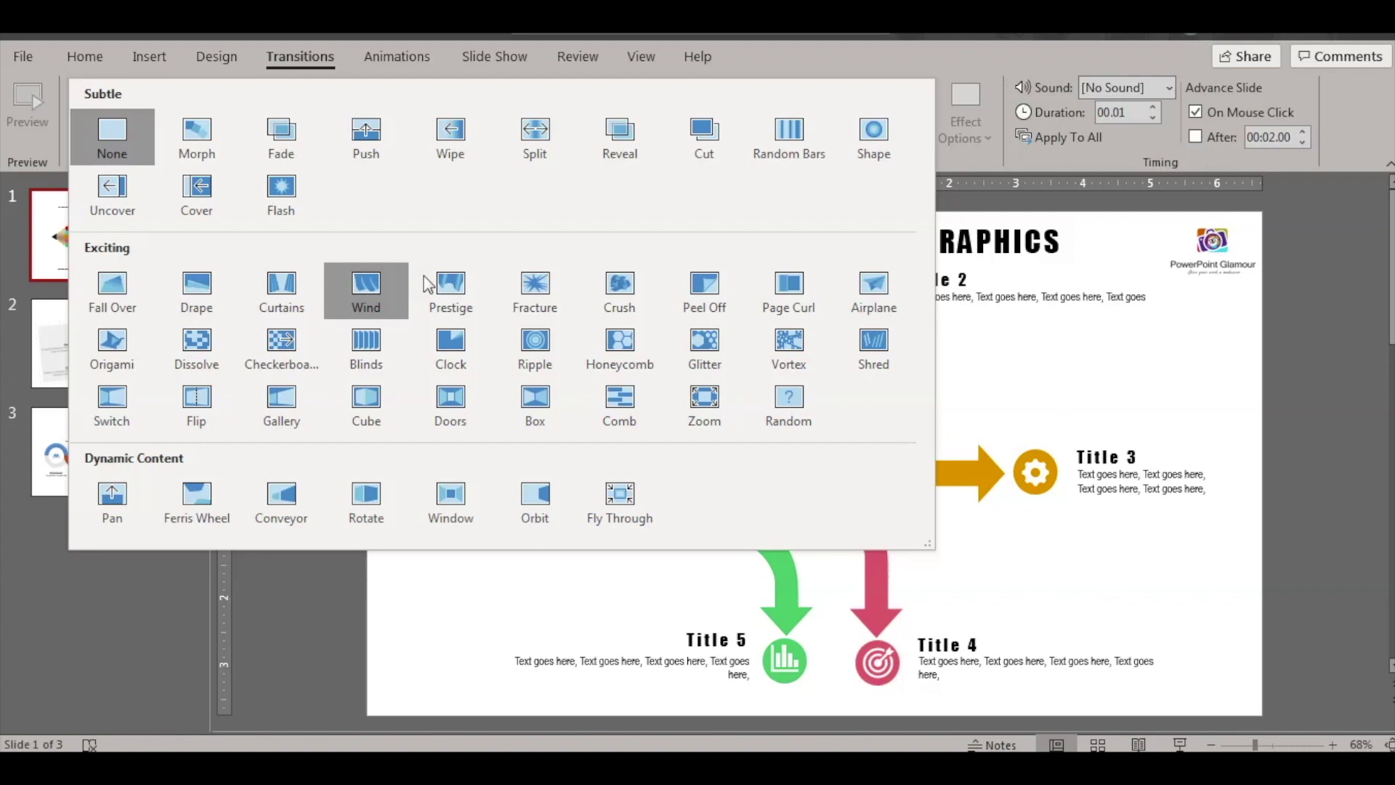
Glance at slide 2 and the gallery, then apply the Wipe transition to slide 1
click(33, 347)
click(95, 342)
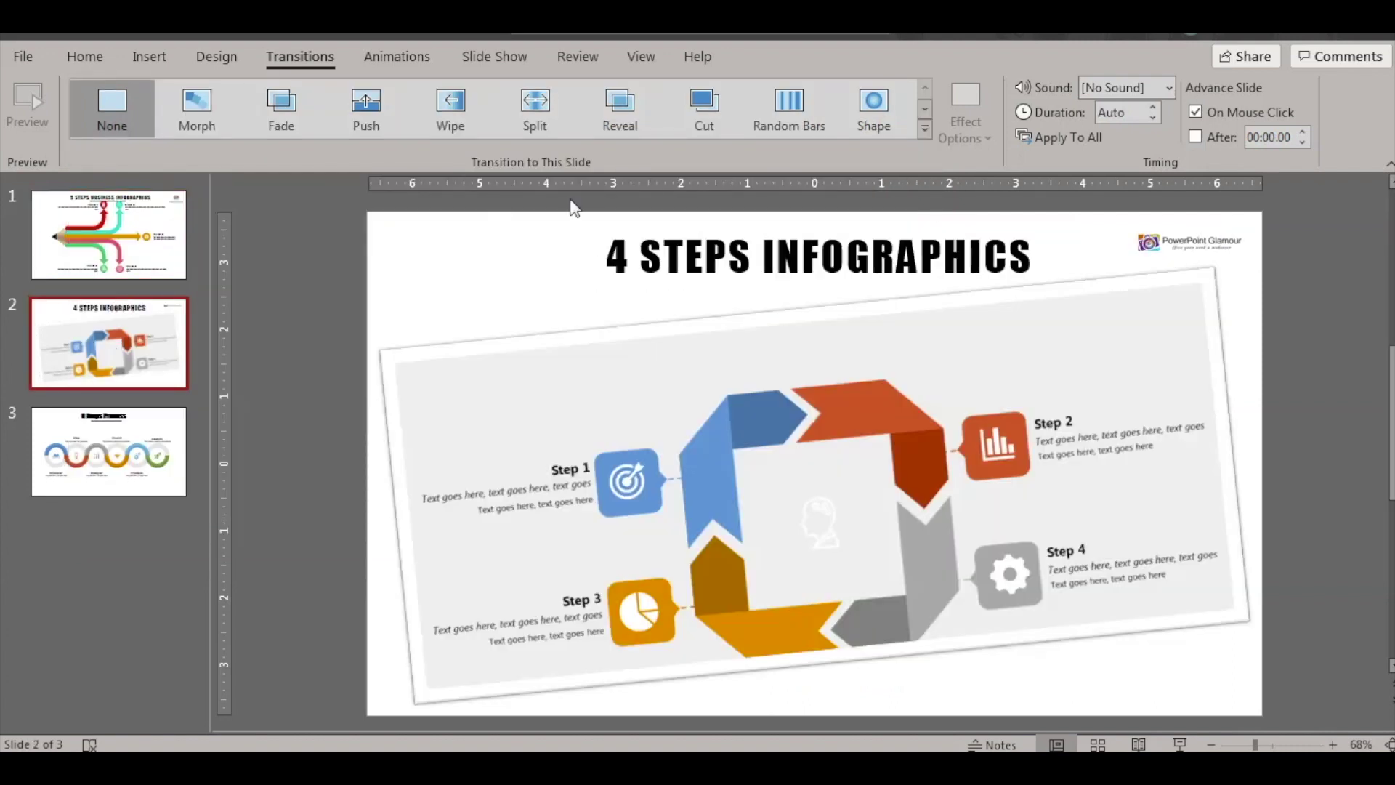
click(924, 132)
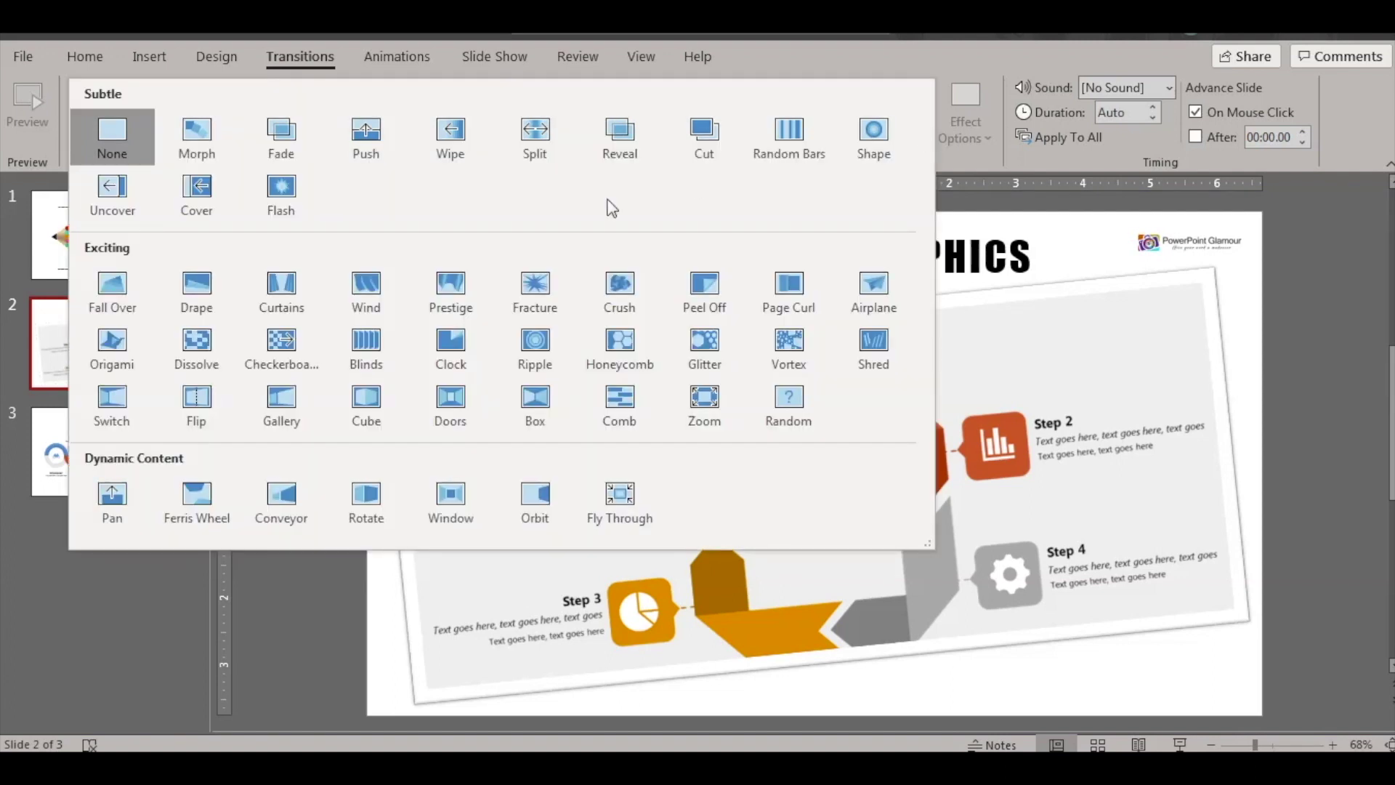
click(53, 237)
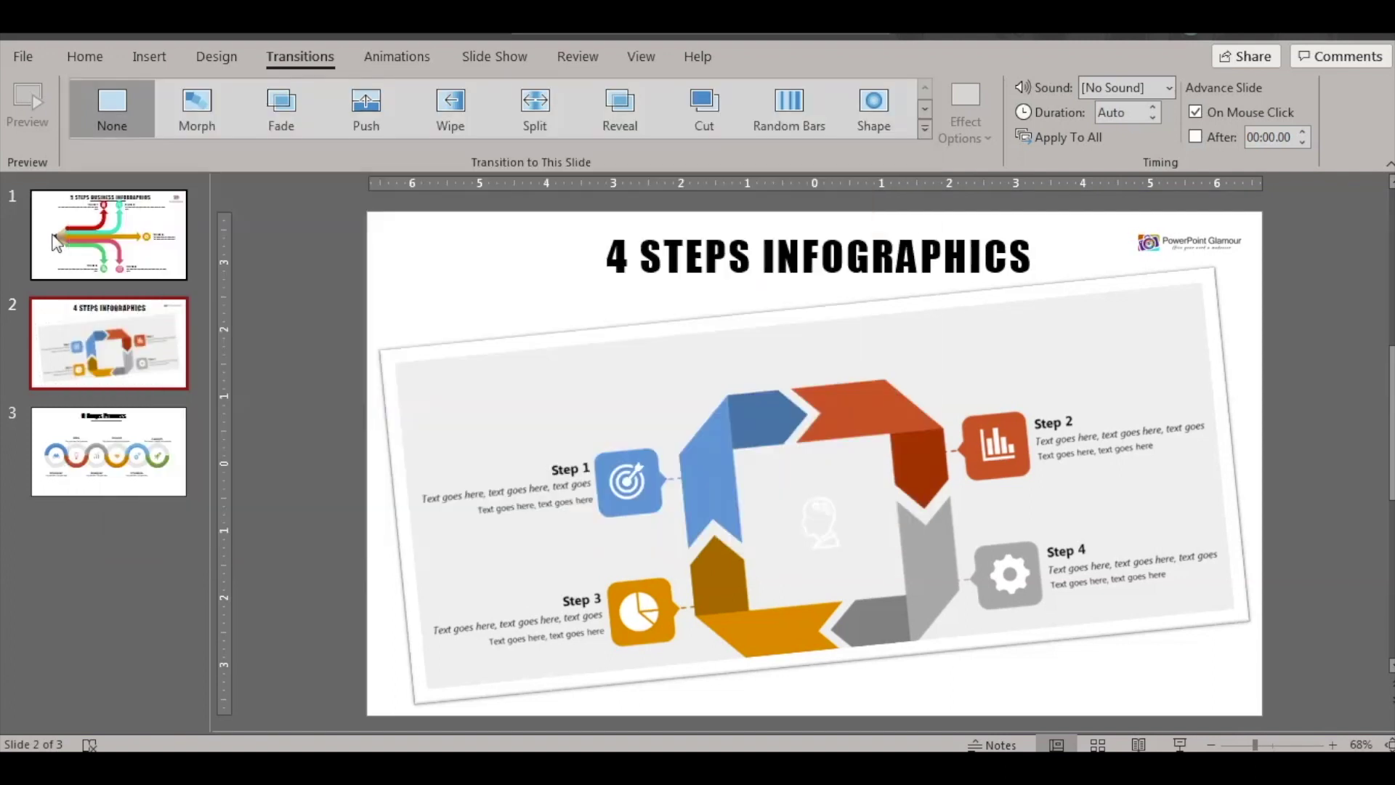
click(55, 242)
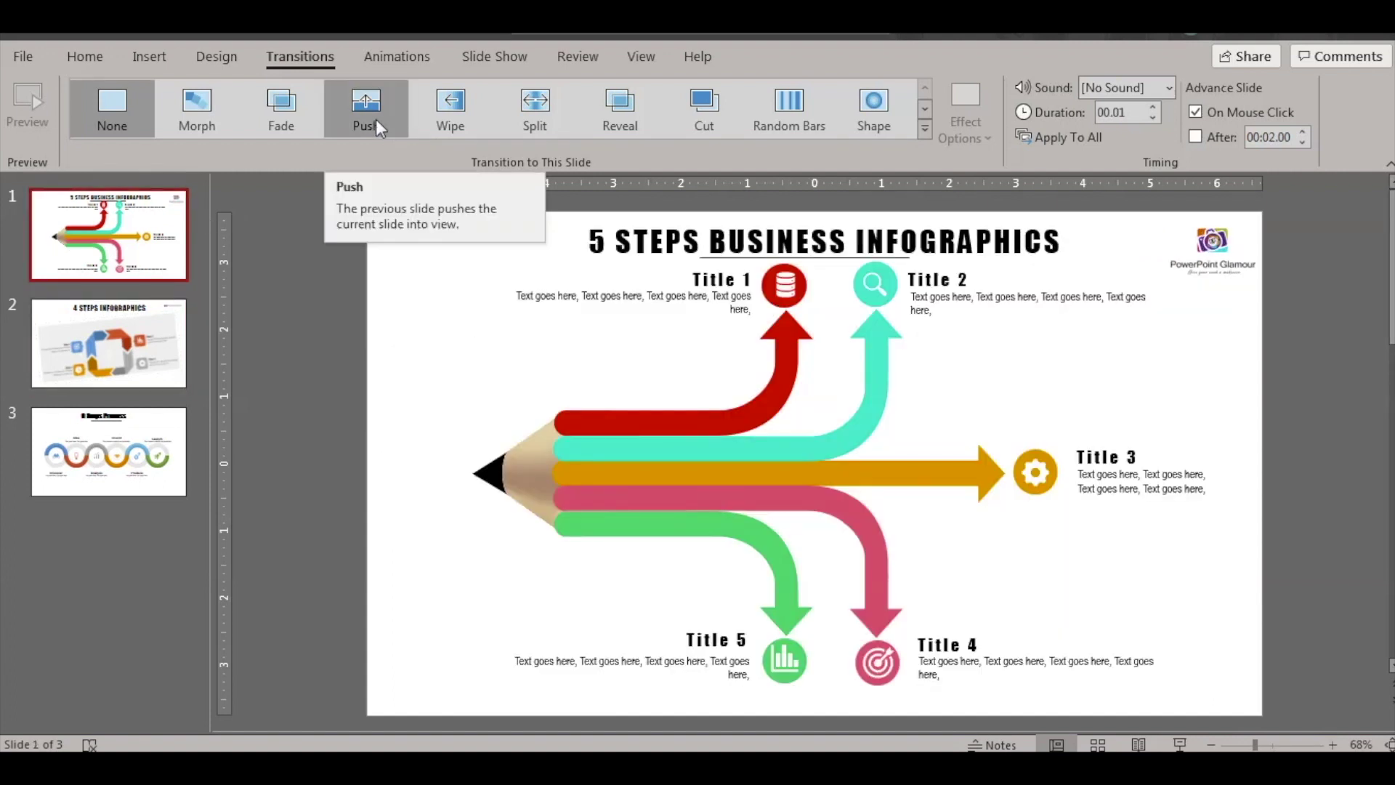
click(444, 112)
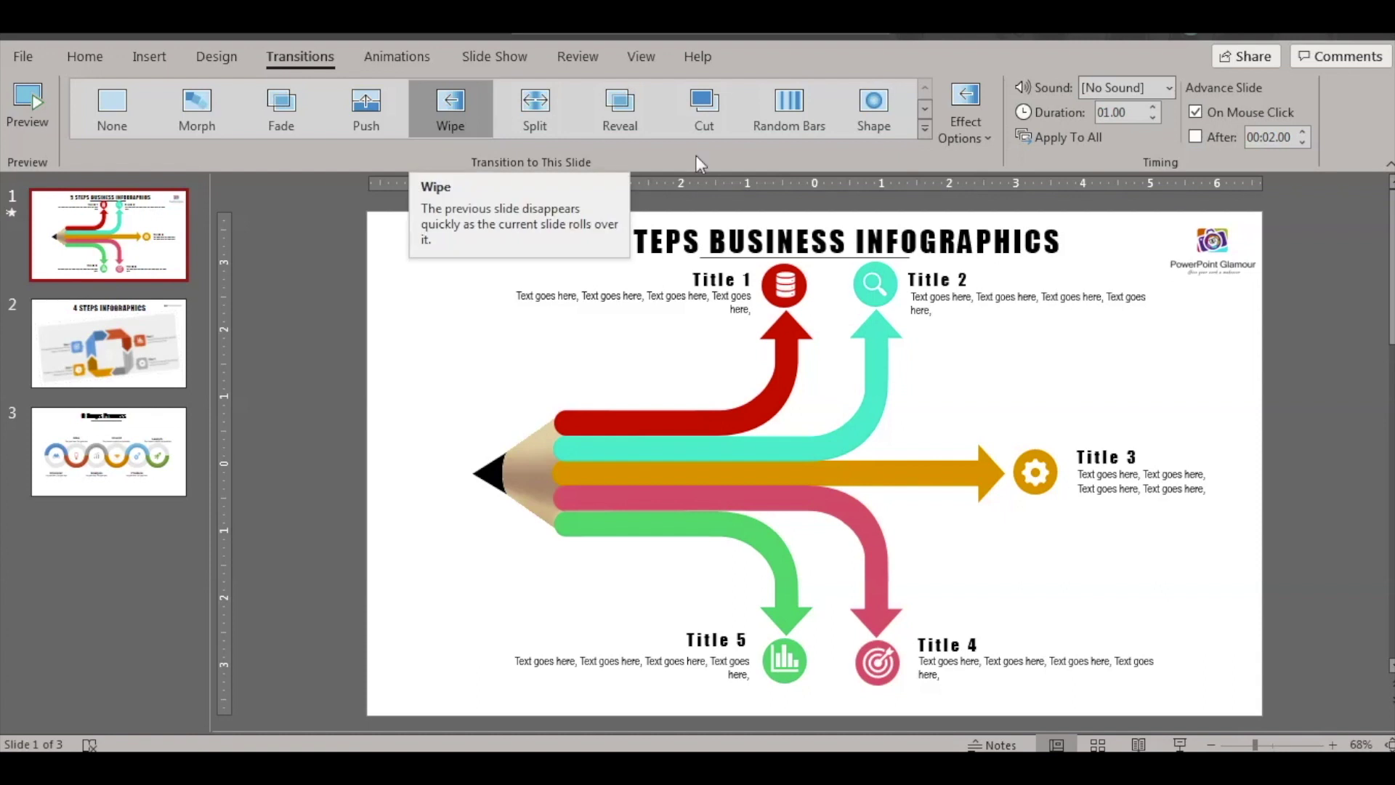
Set slide 1's Wipe Effect Options to From Bottom
click(990, 142)
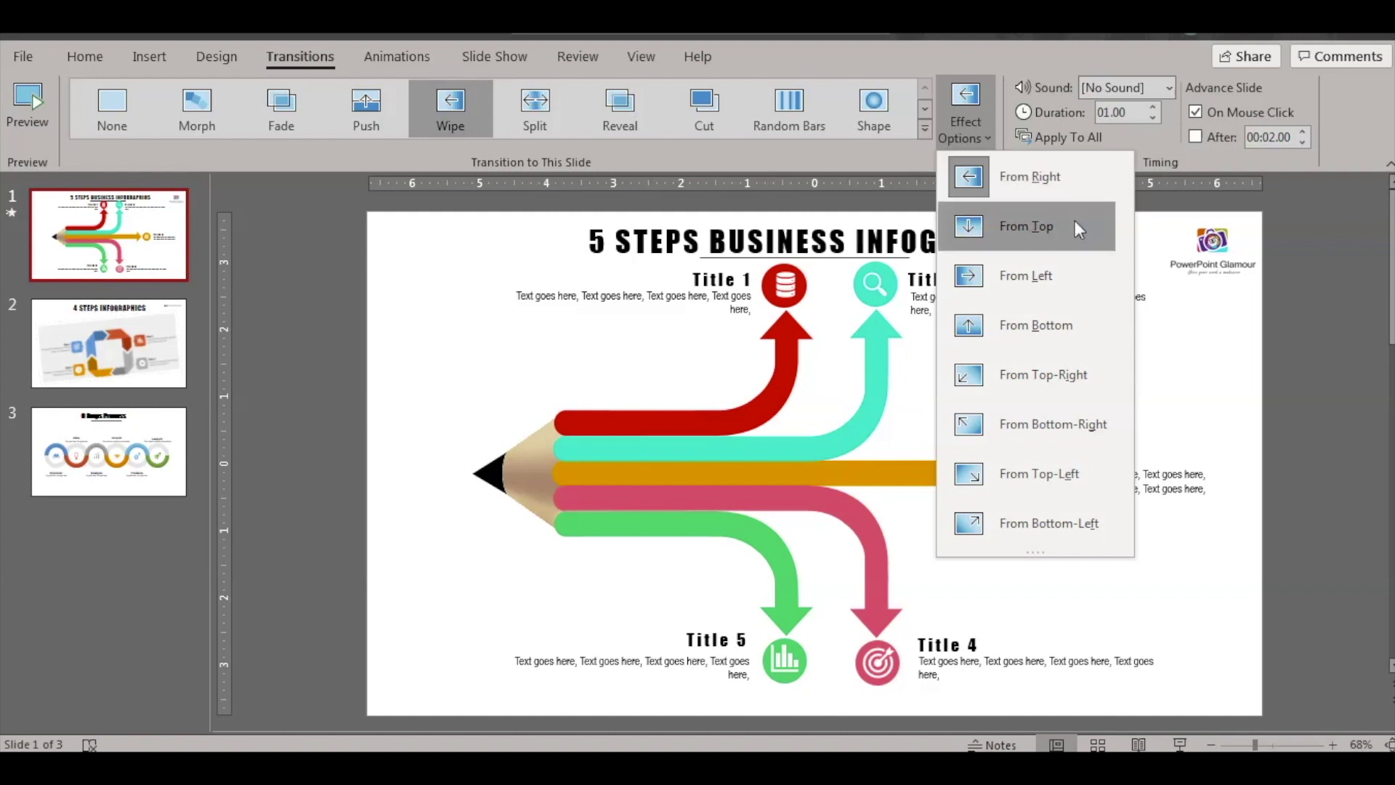
click(1041, 325)
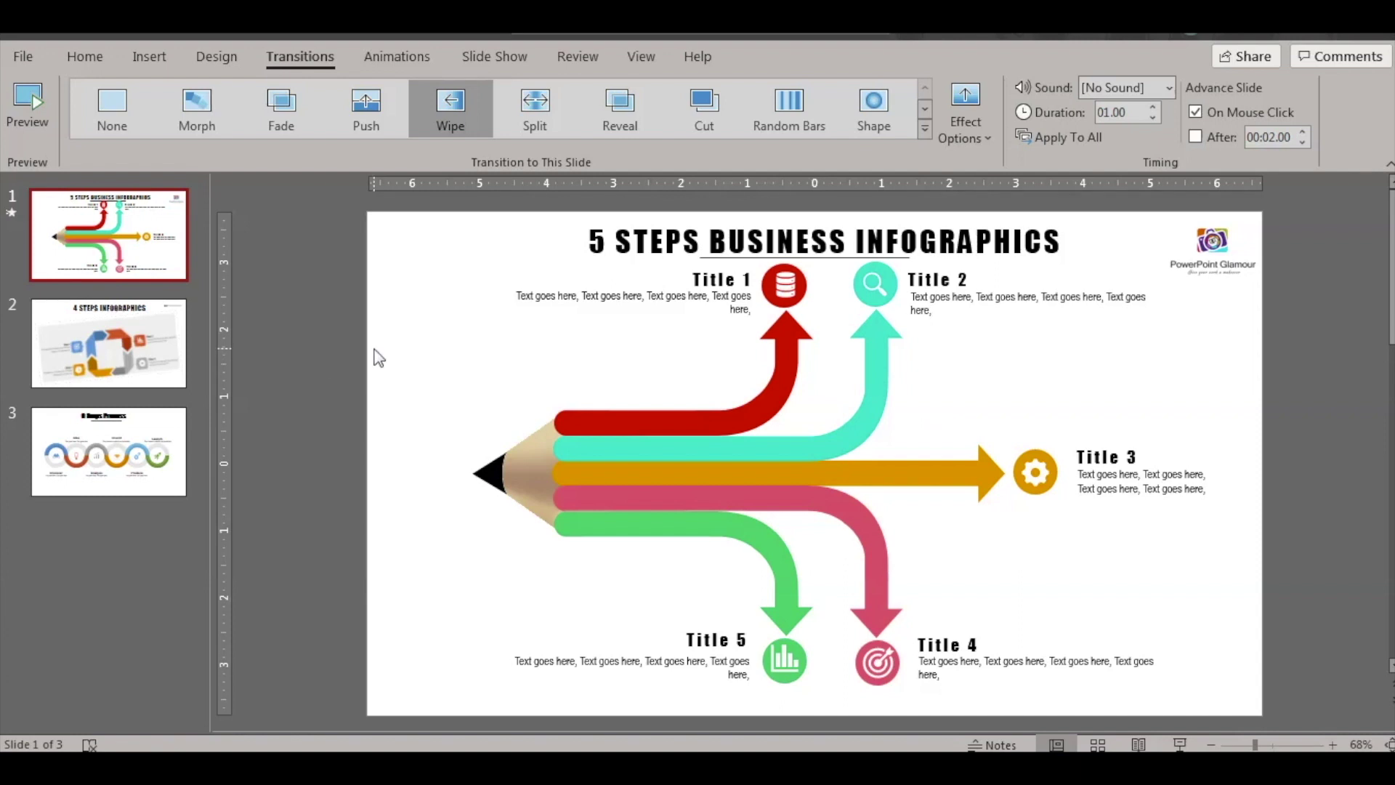
Apply the Flash transition to slide 2, 4 Steps Infographics, then select its infographic picture
click(121, 355)
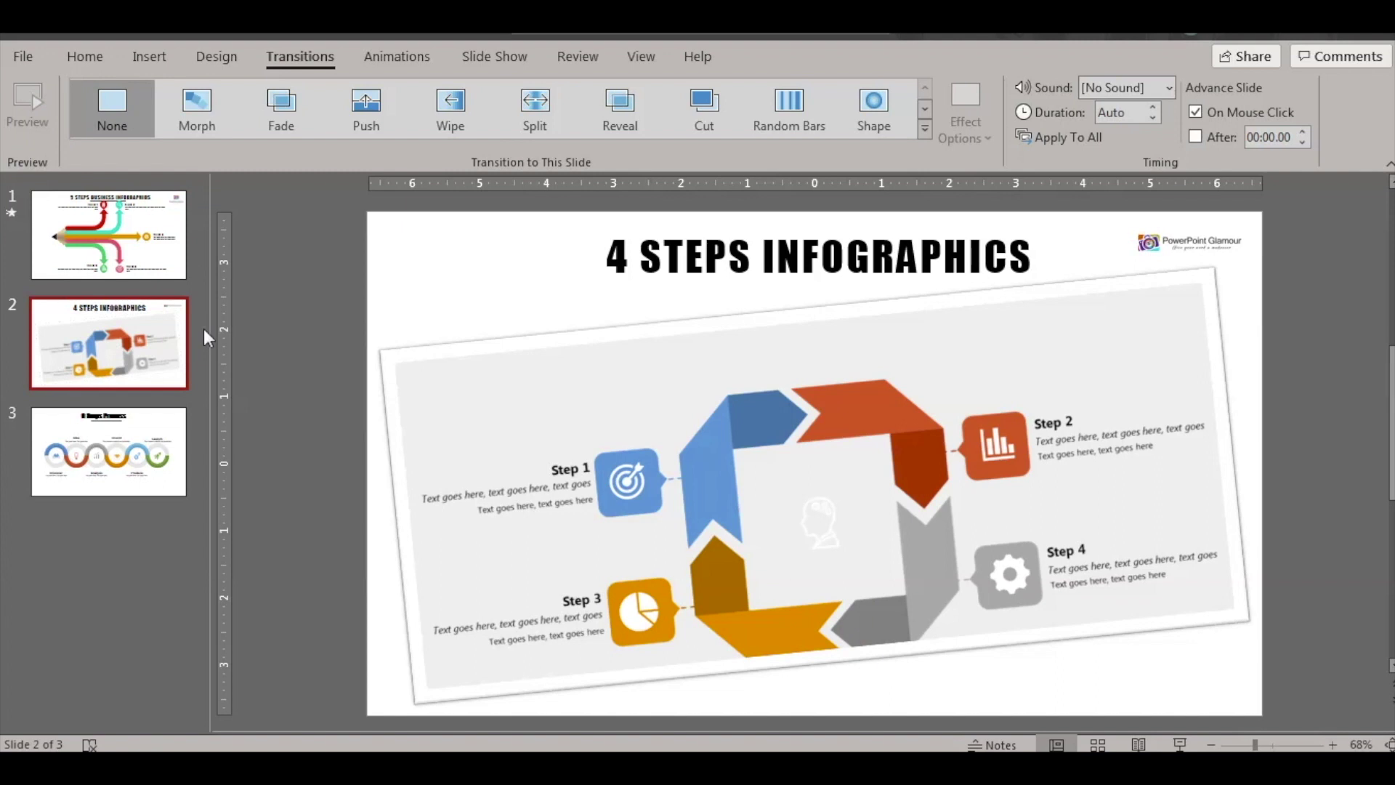
click(925, 131)
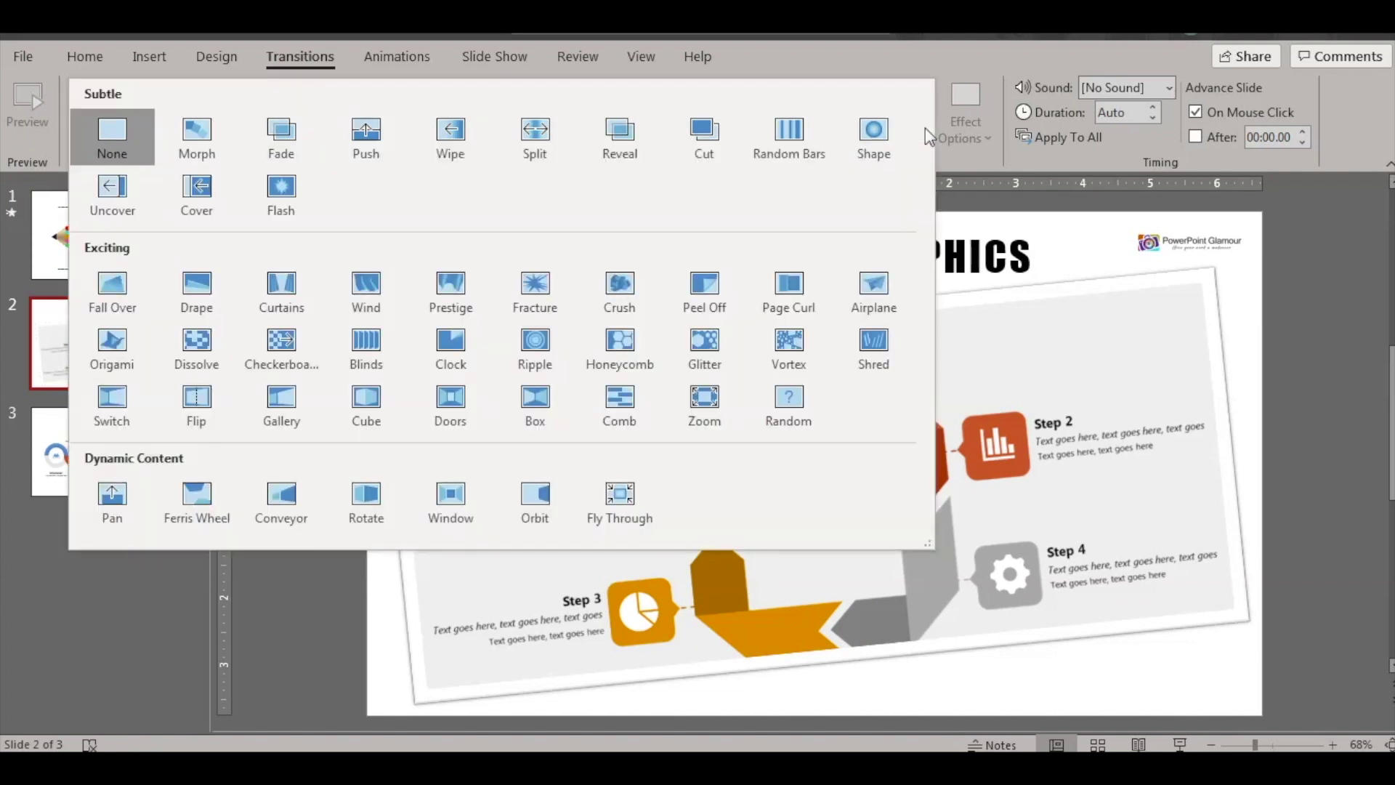
click(288, 184)
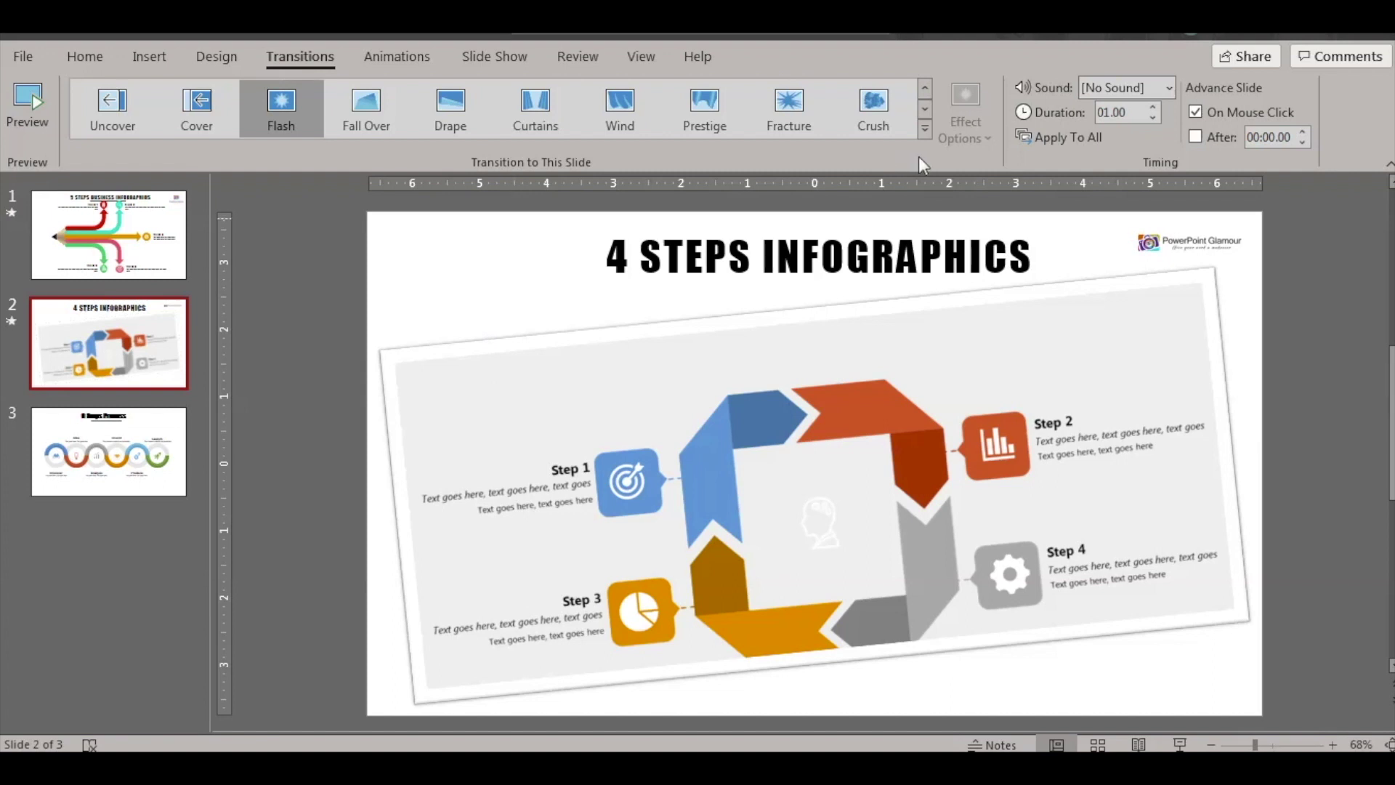
click(753, 349)
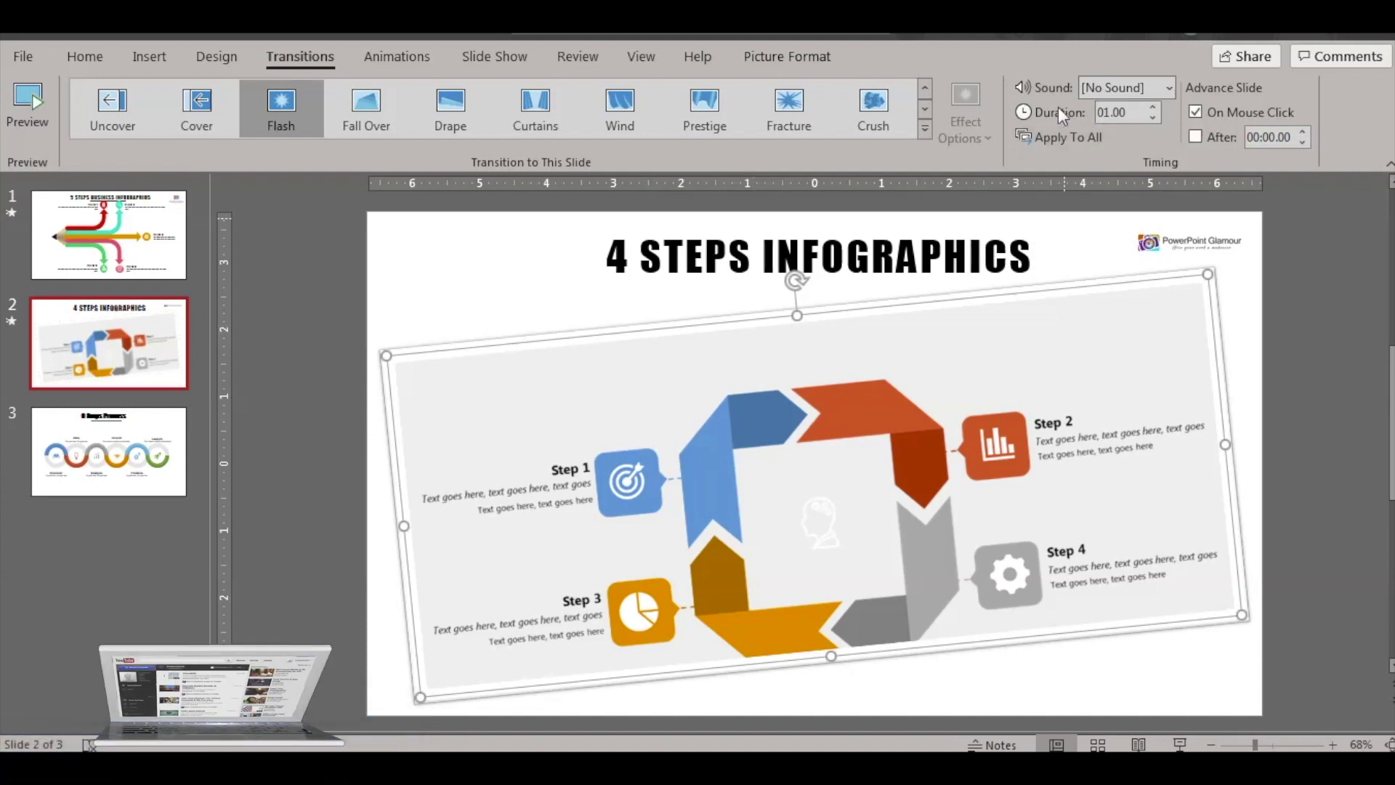
Set slide 2's transition sound to Camera, then move to slide 3
click(1169, 90)
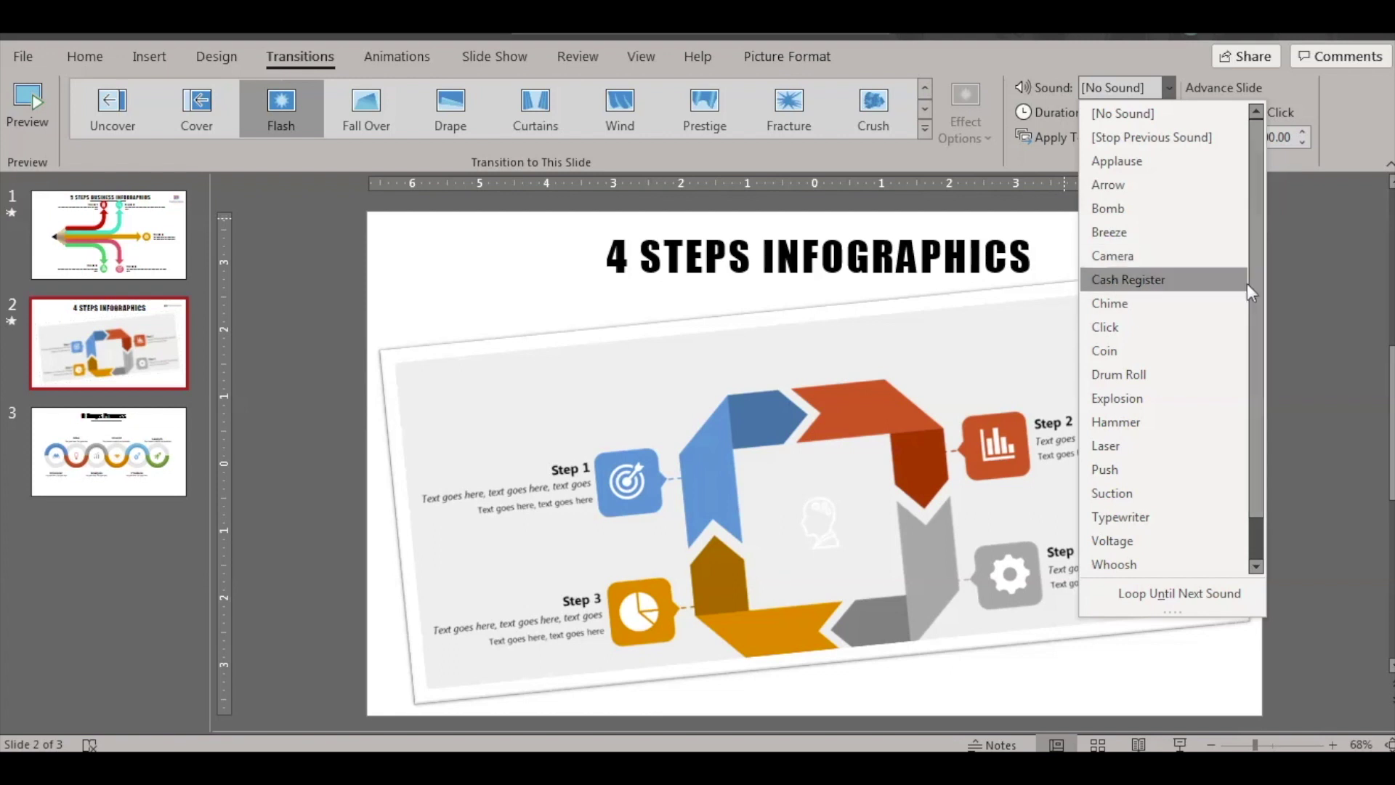
click(1139, 260)
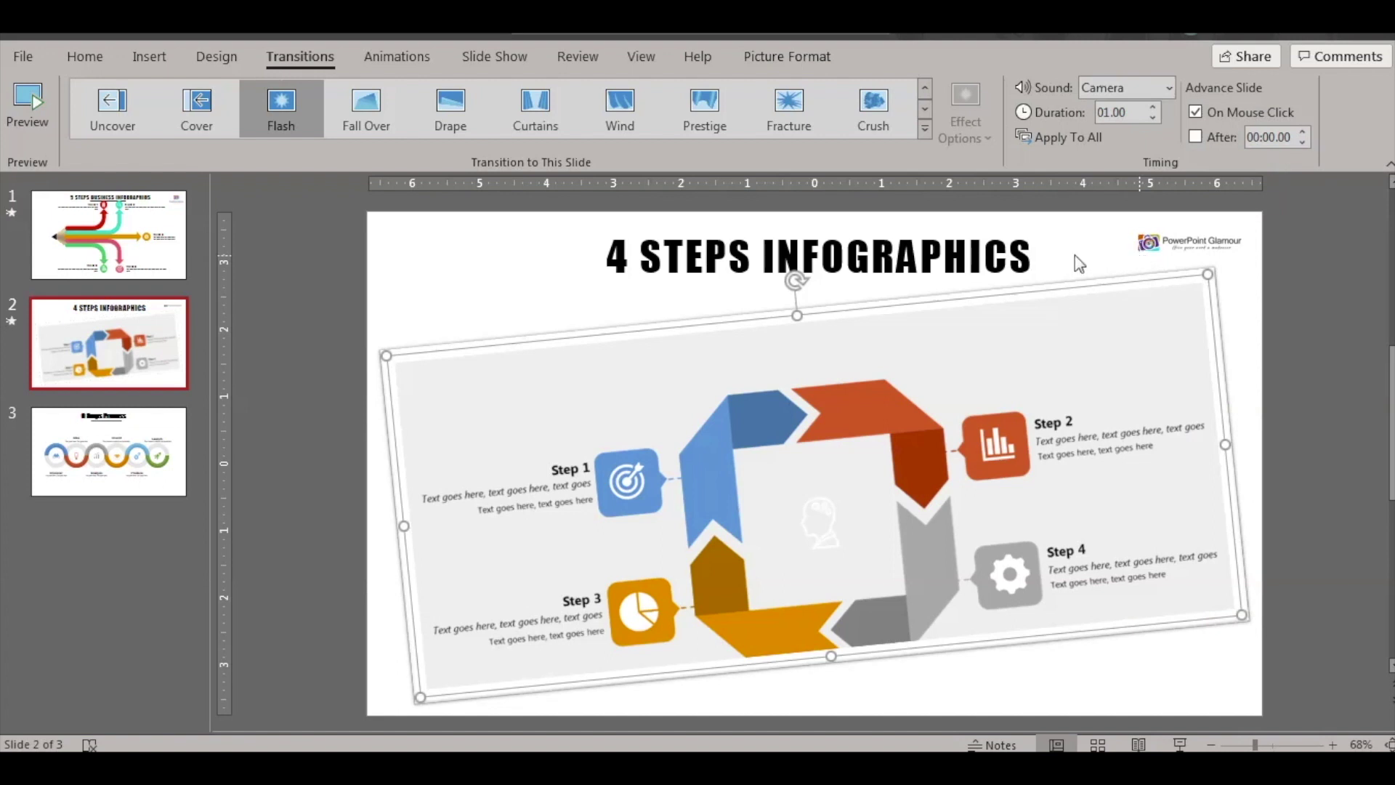
click(94, 466)
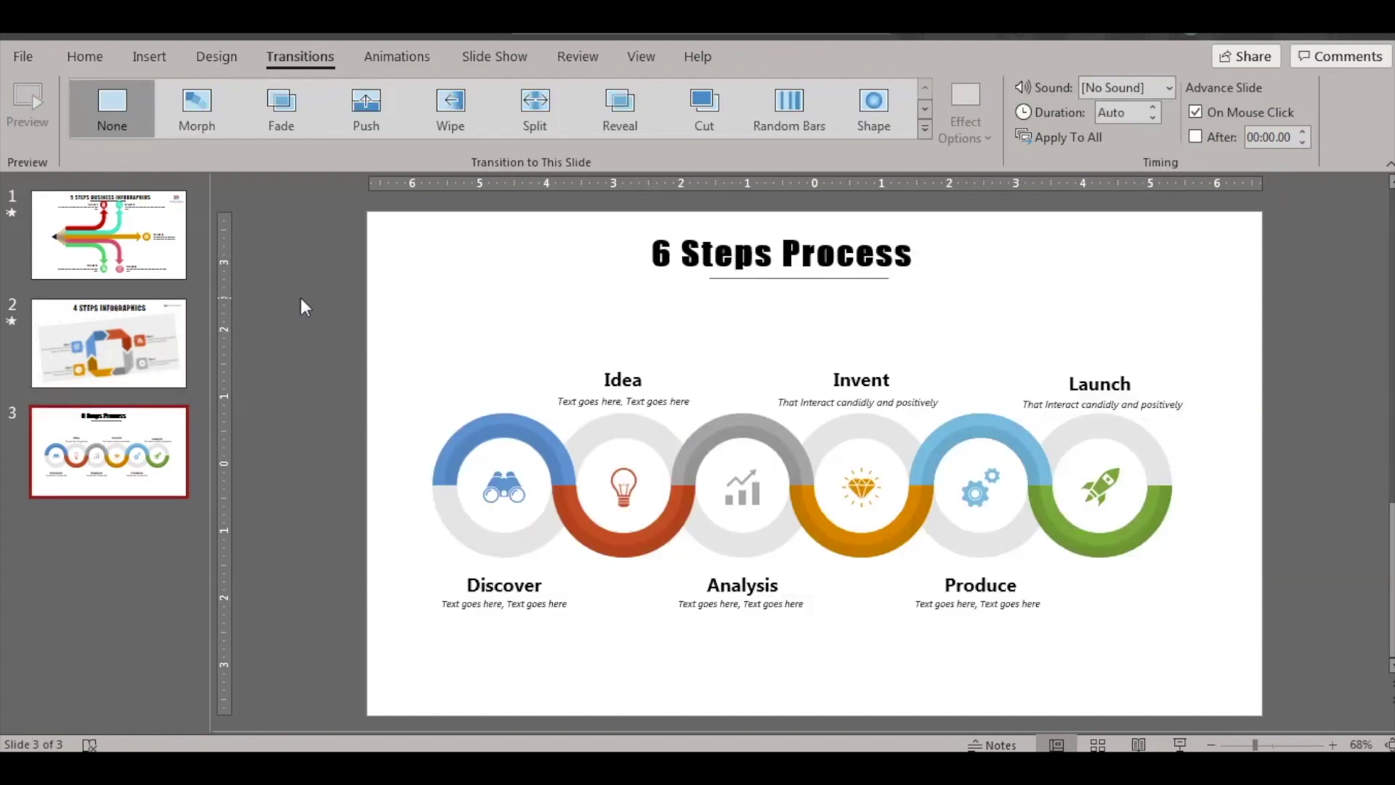
Give slide 3 a Fracture transition with the Explosion sound, then return to slide 1
click(924, 131)
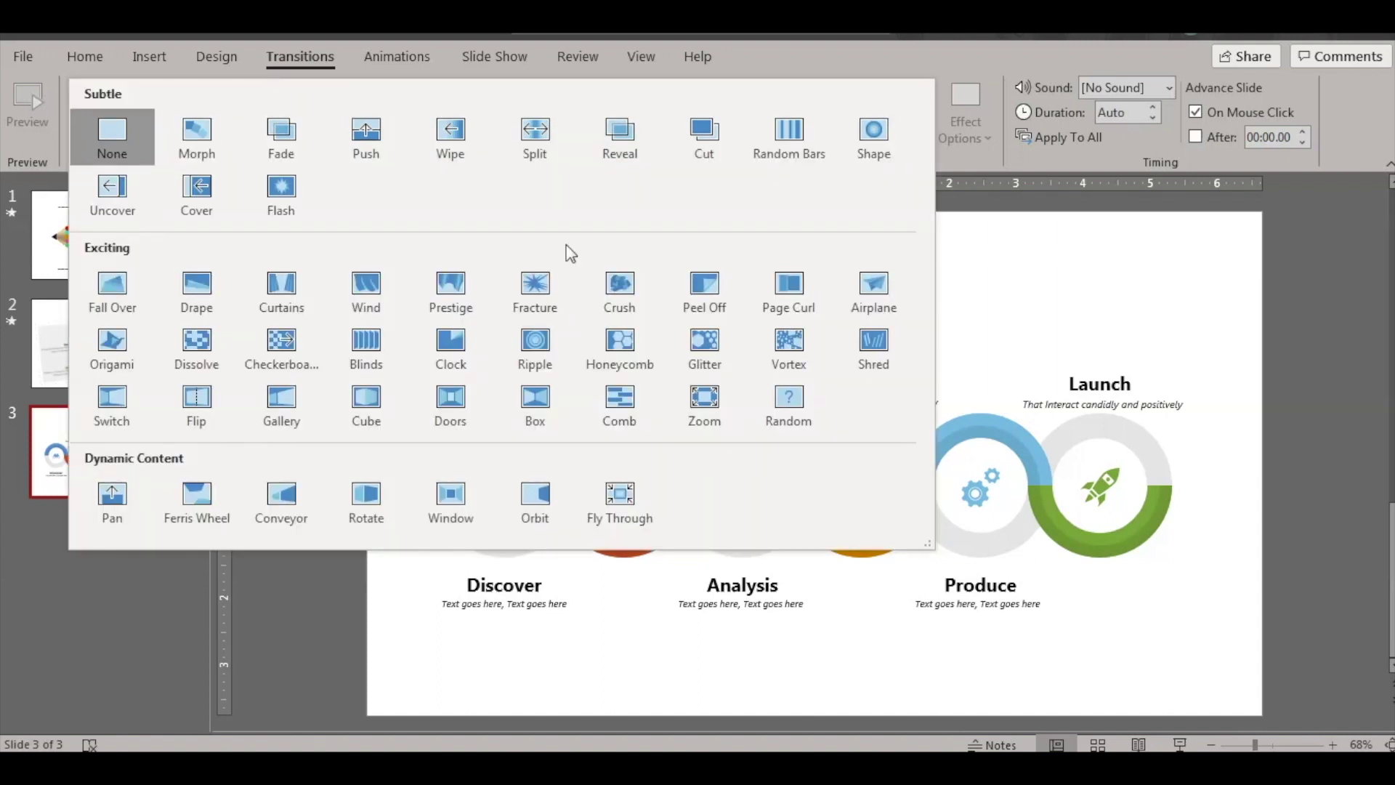
click(532, 291)
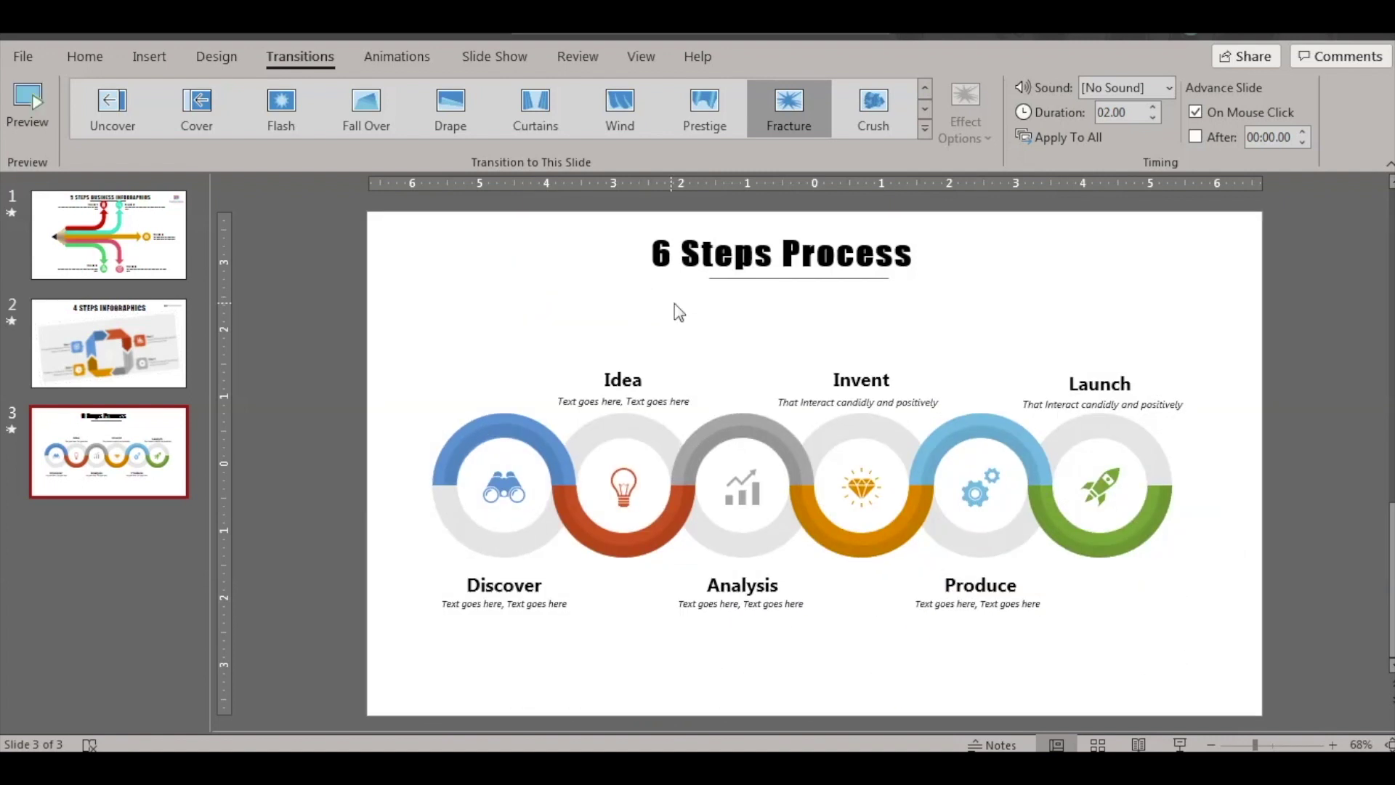
click(1172, 88)
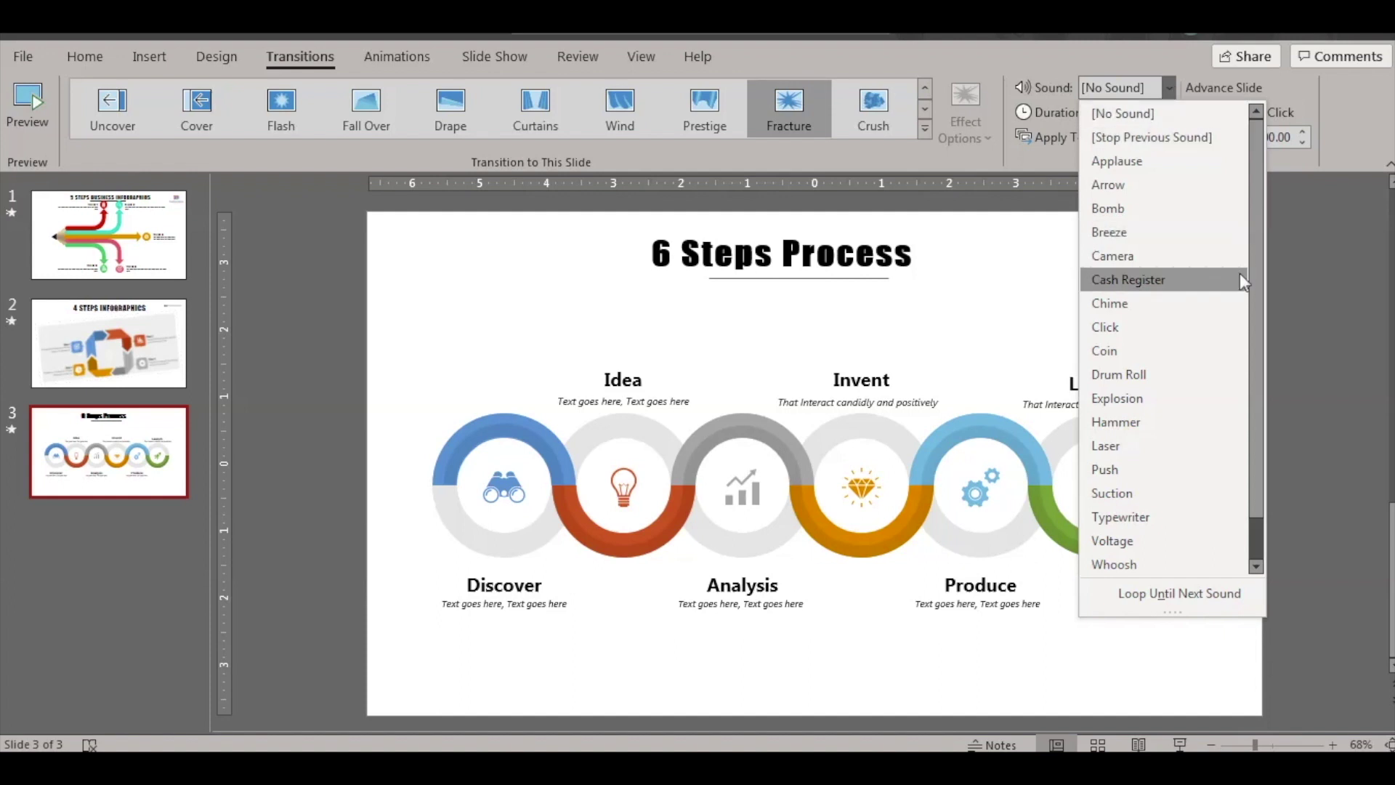
click(1158, 402)
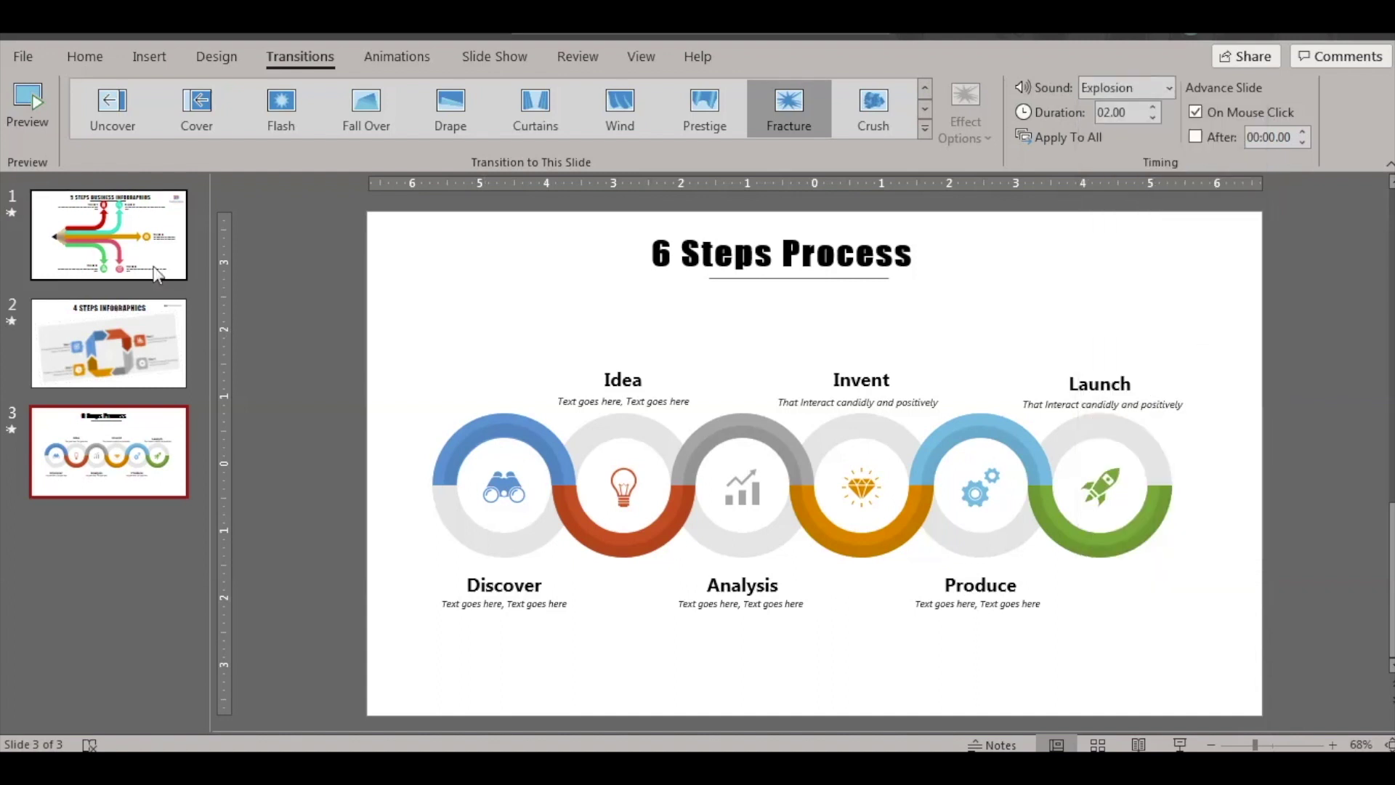
click(138, 251)
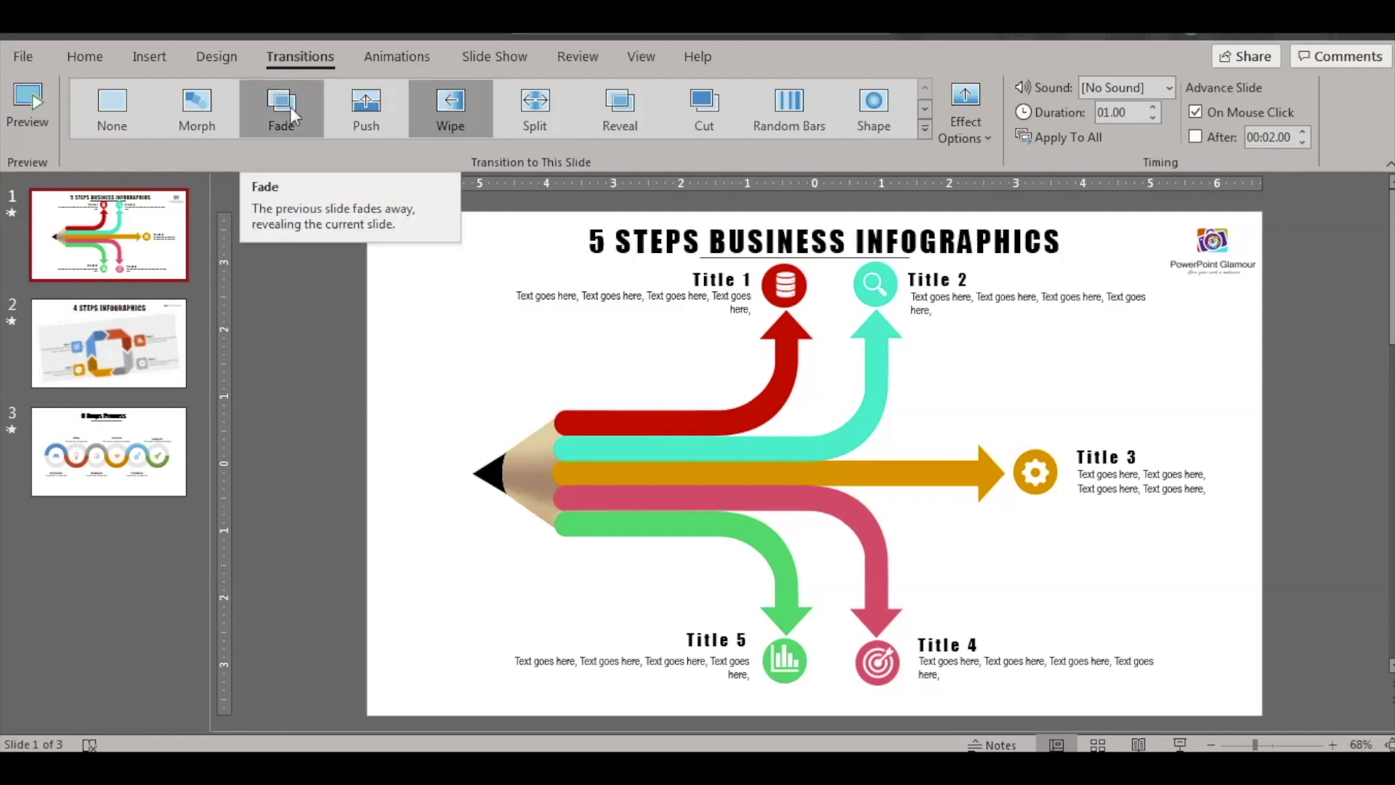
click(1062, 144)
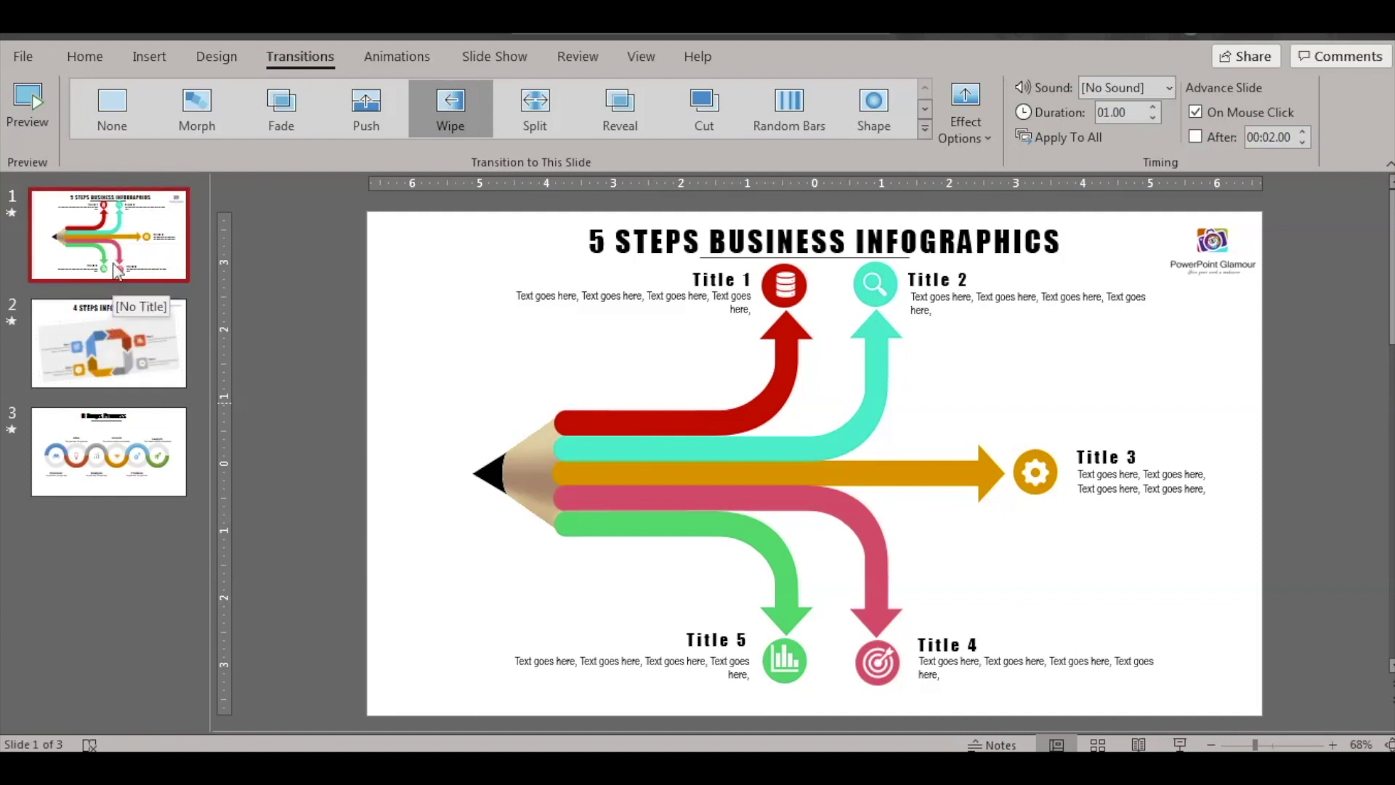
click(86, 384)
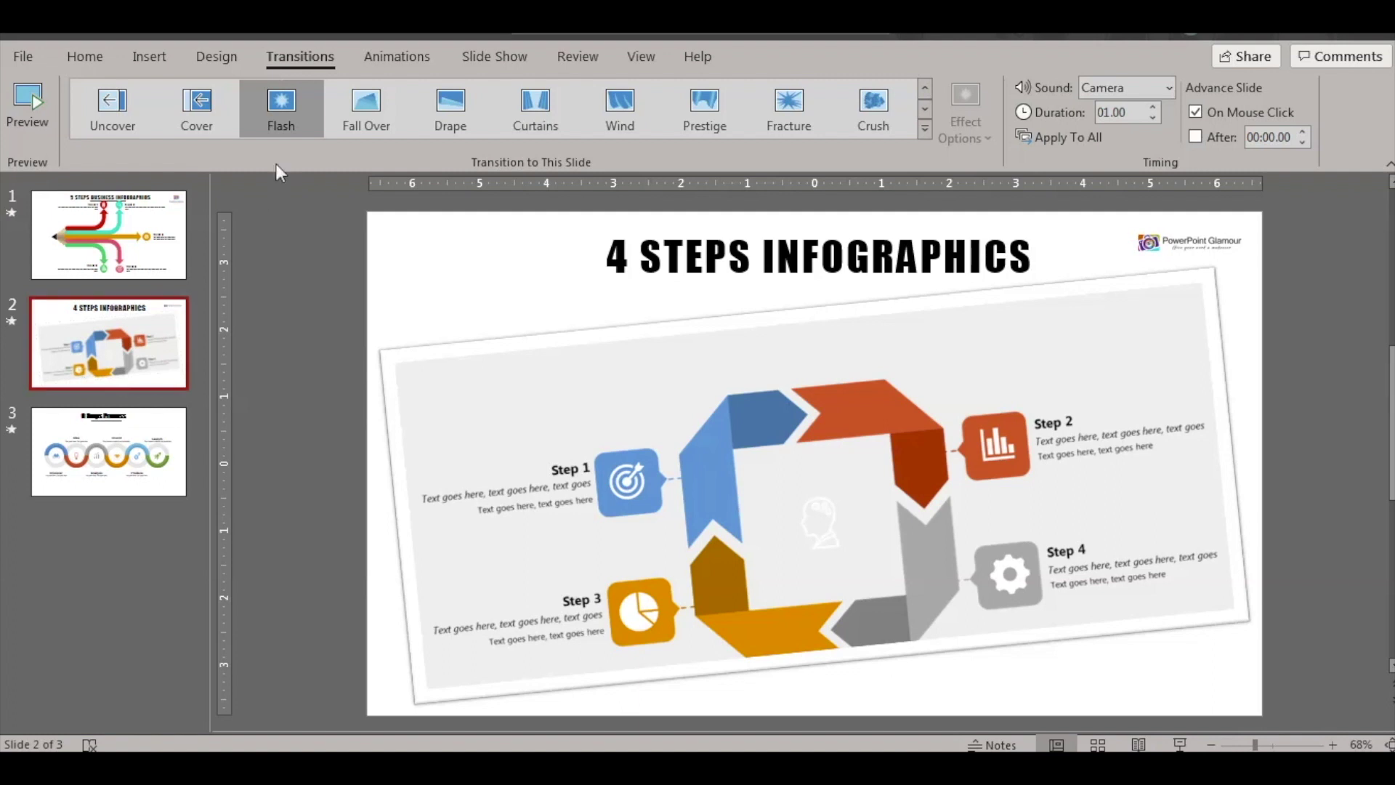
click(140, 436)
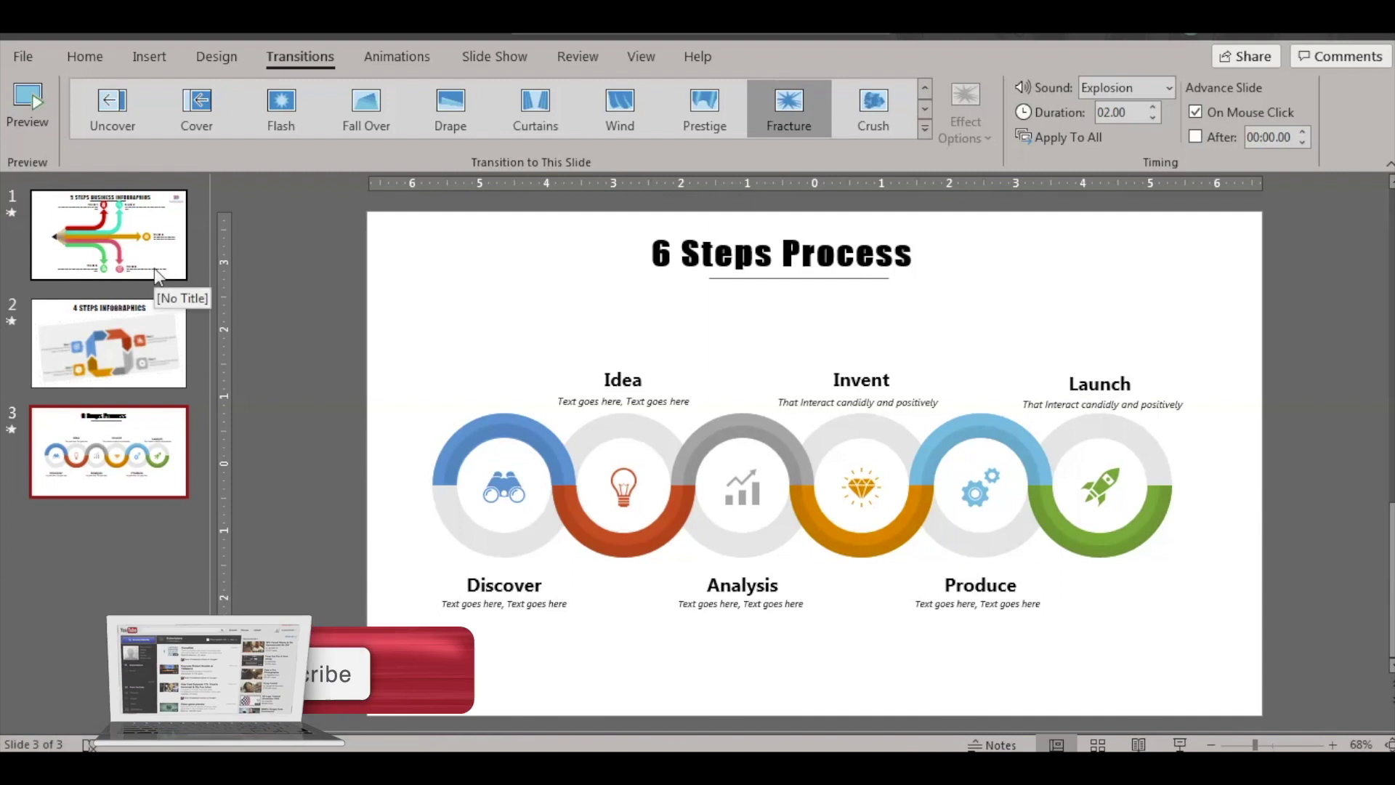
click(139, 255)
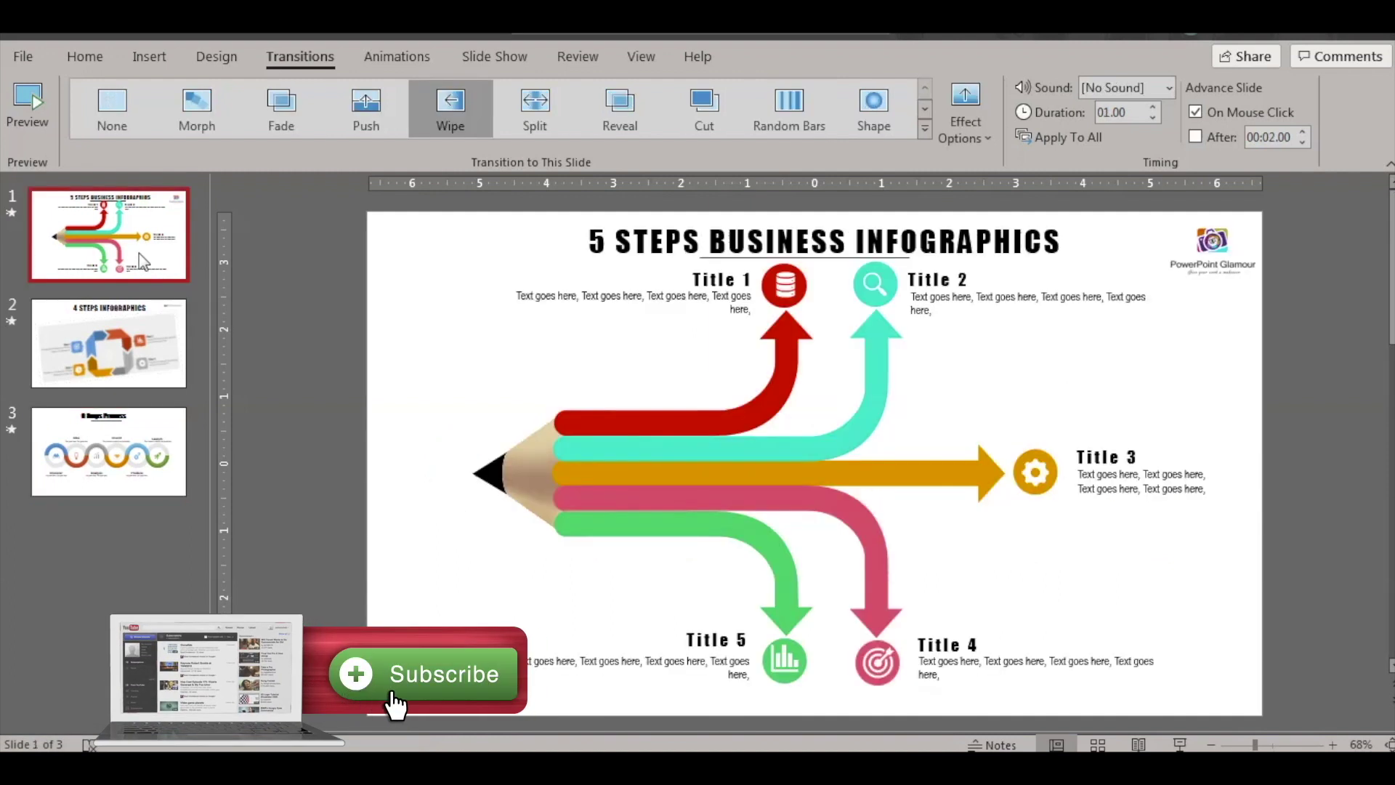